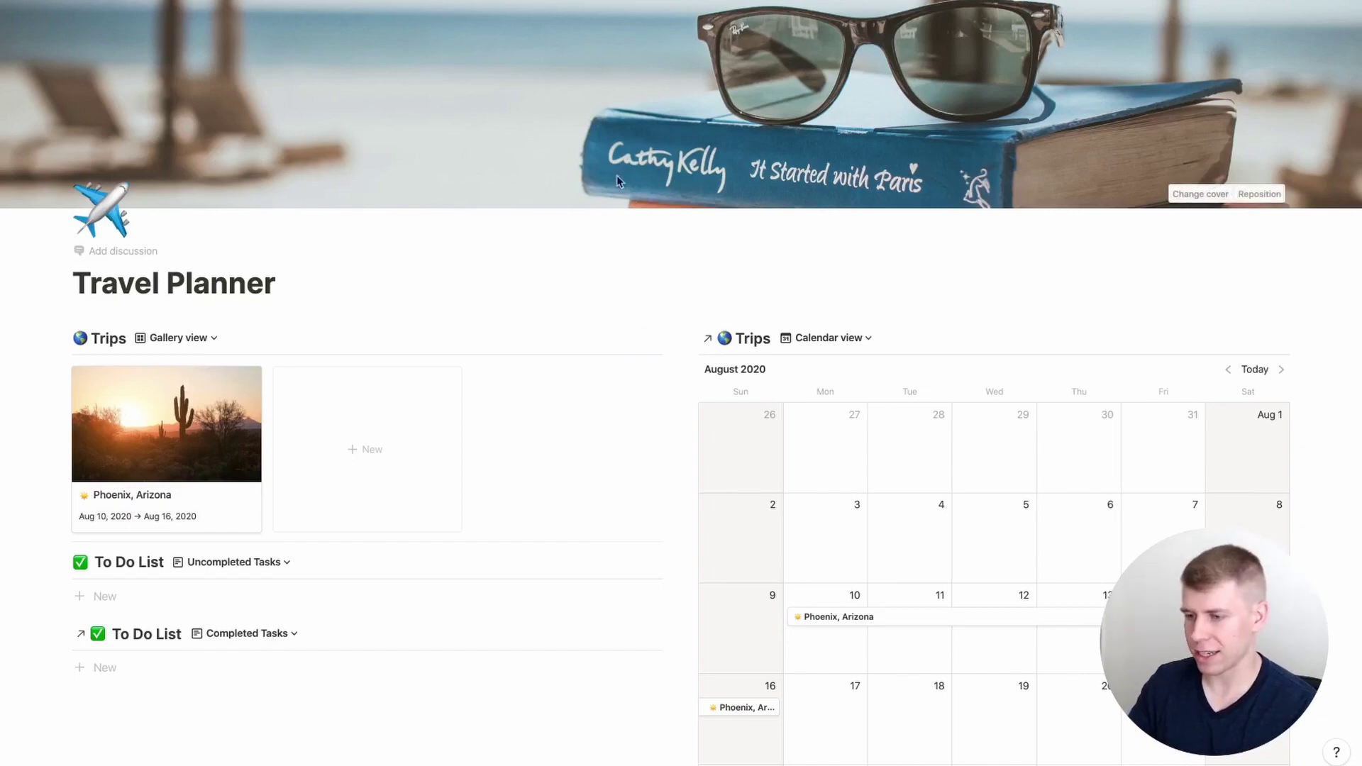
# Create a new uncompleted task titled 'Book Plane Tickets'
pyautogui.scroll(-3, 454, 293)
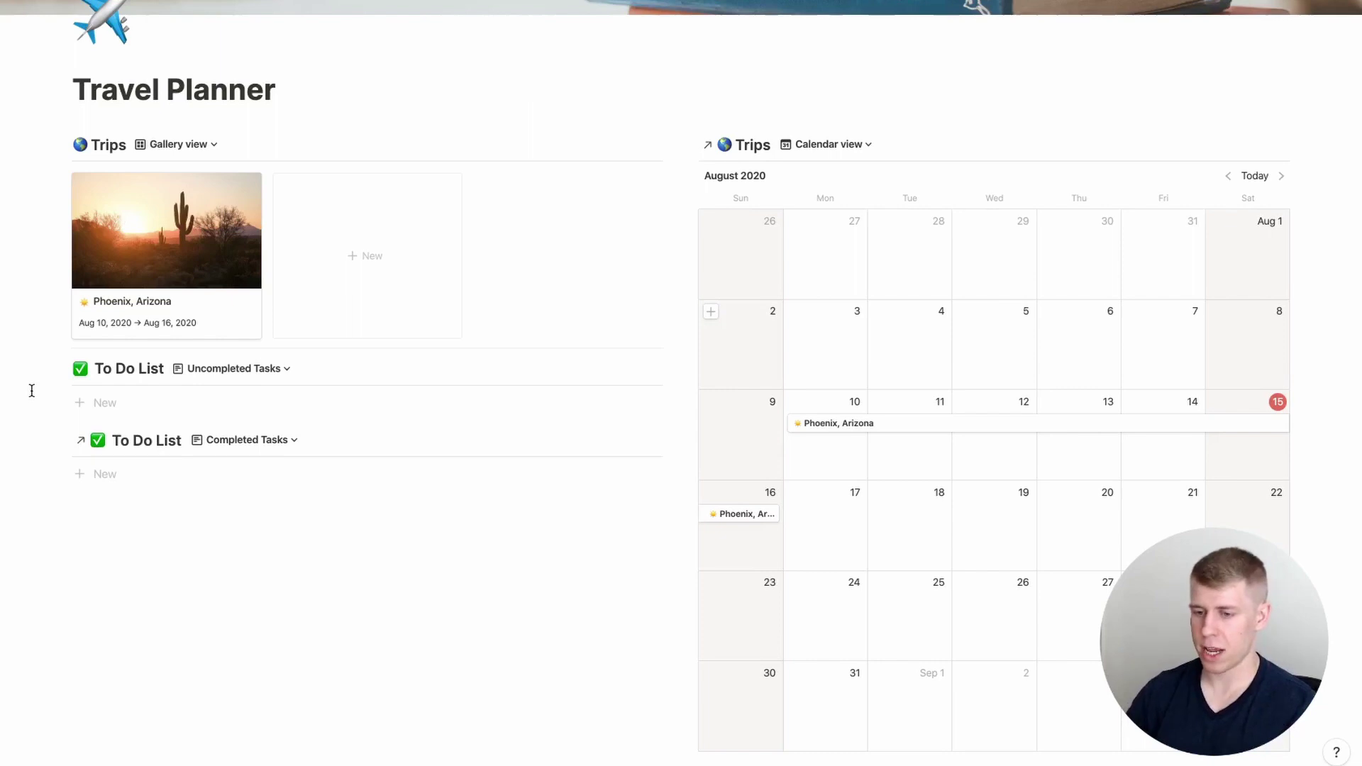
pyautogui.click(122, 403)
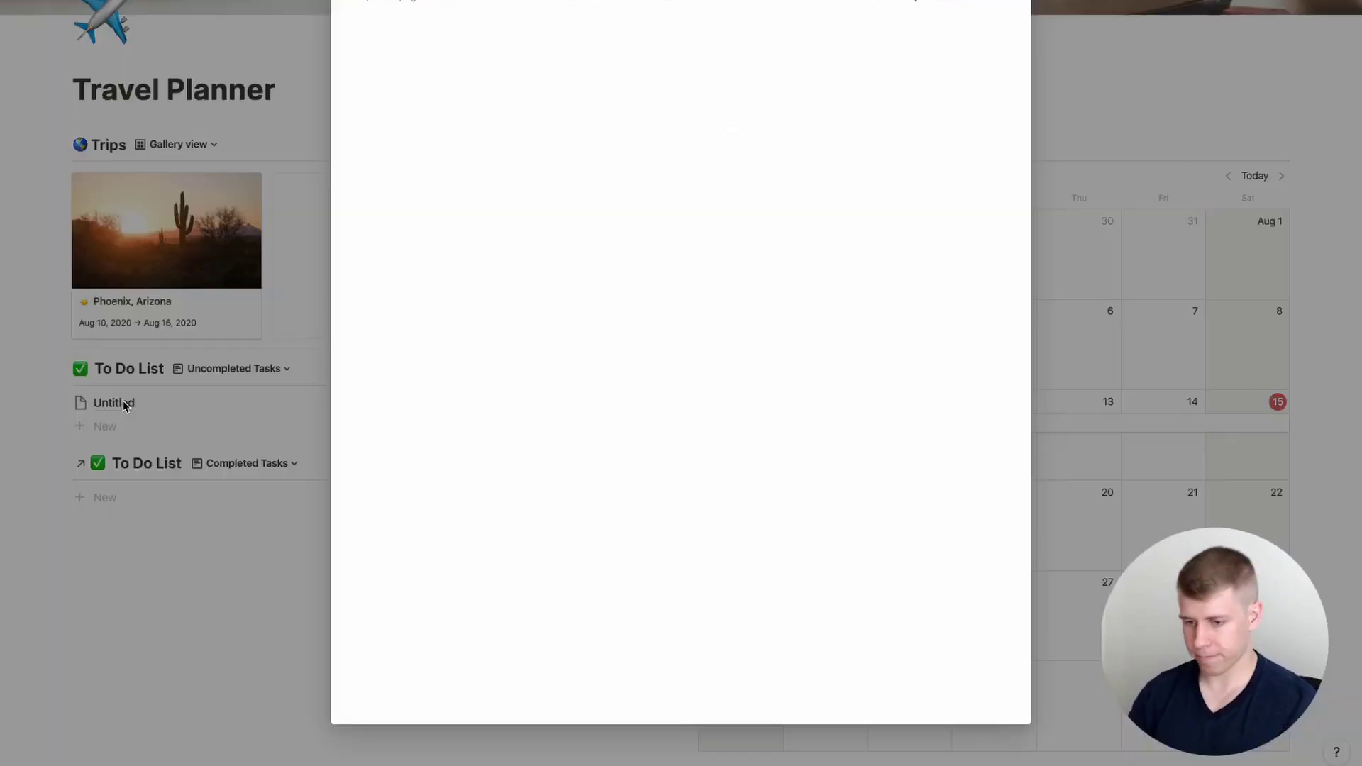
pyautogui.write('Book ')
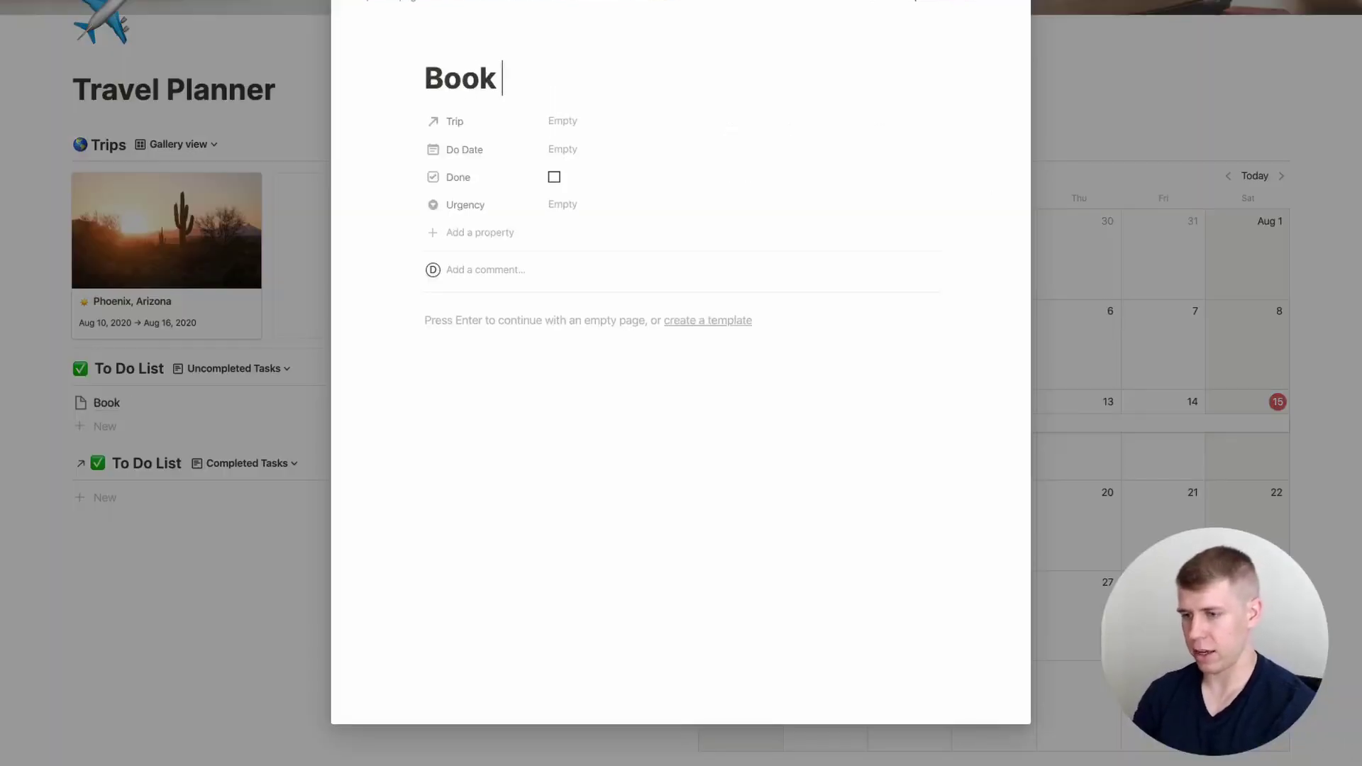
pyautogui.write('Plane Ticket')
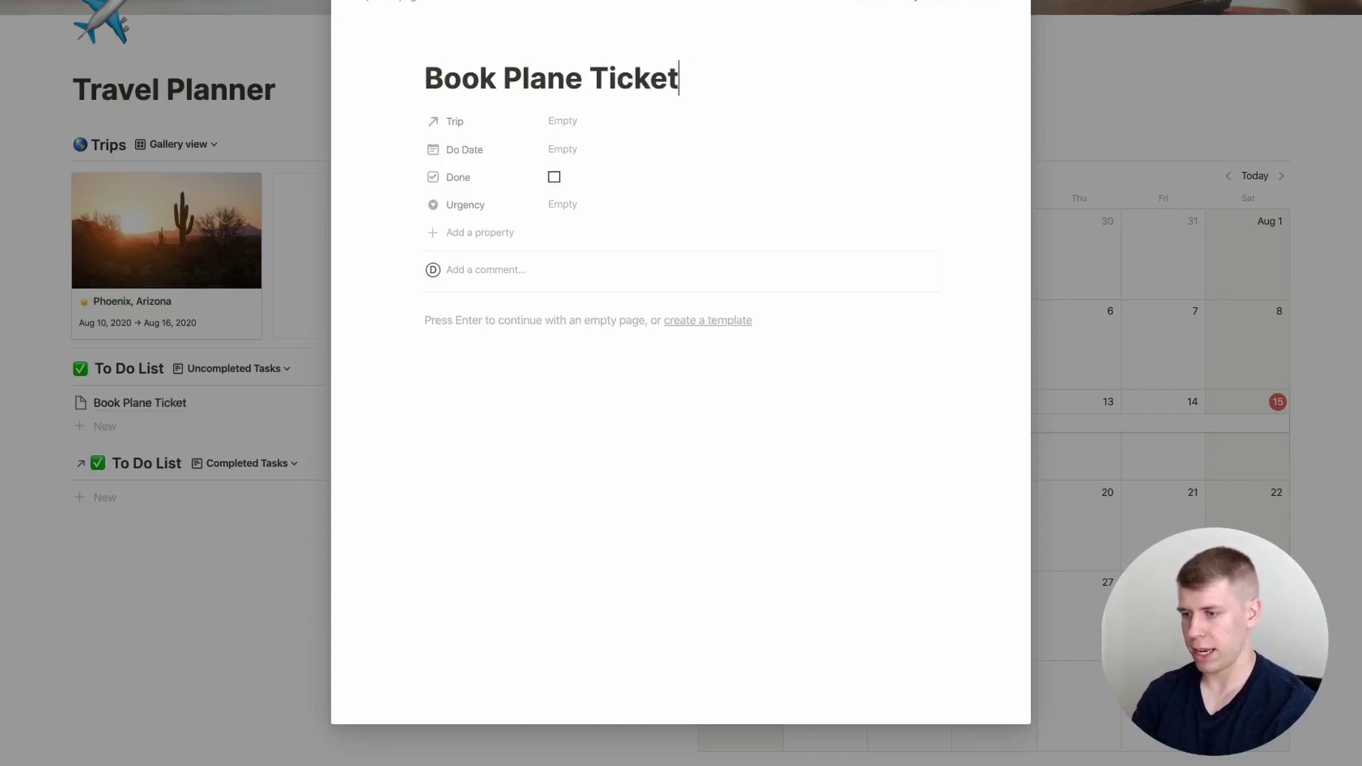
pyautogui.write('s')
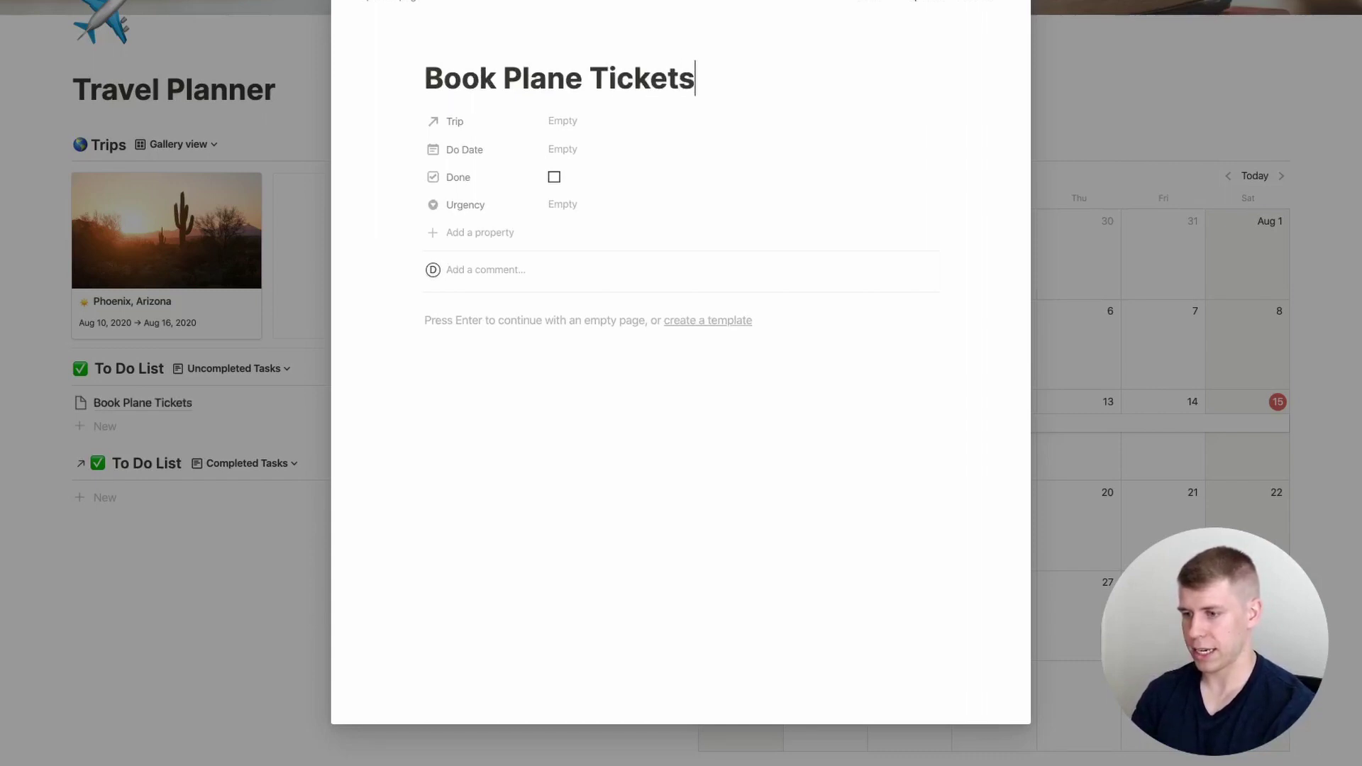
# Link the task to Phoenix, Arizona, due Aug 19, 2020, with Medium urgency
pyautogui.click(591, 125)
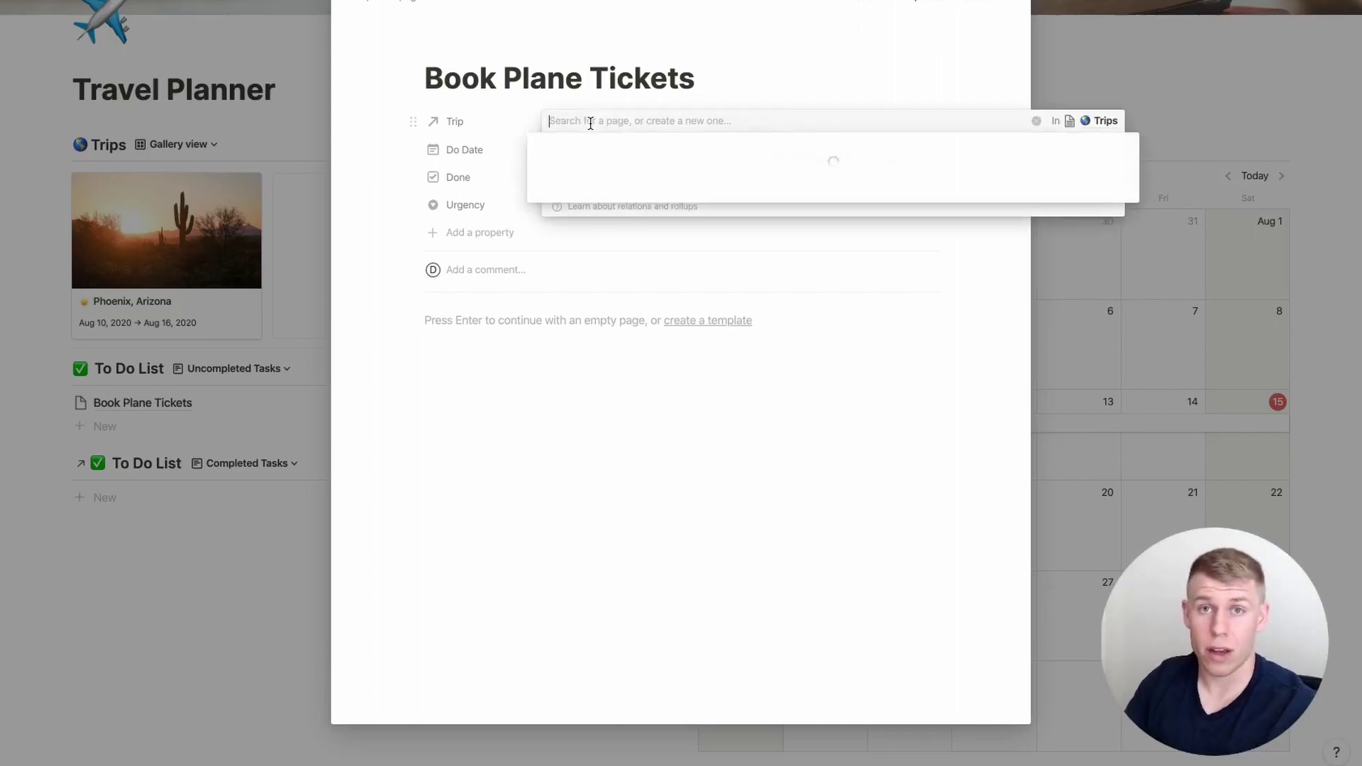
pyautogui.click(600, 173)
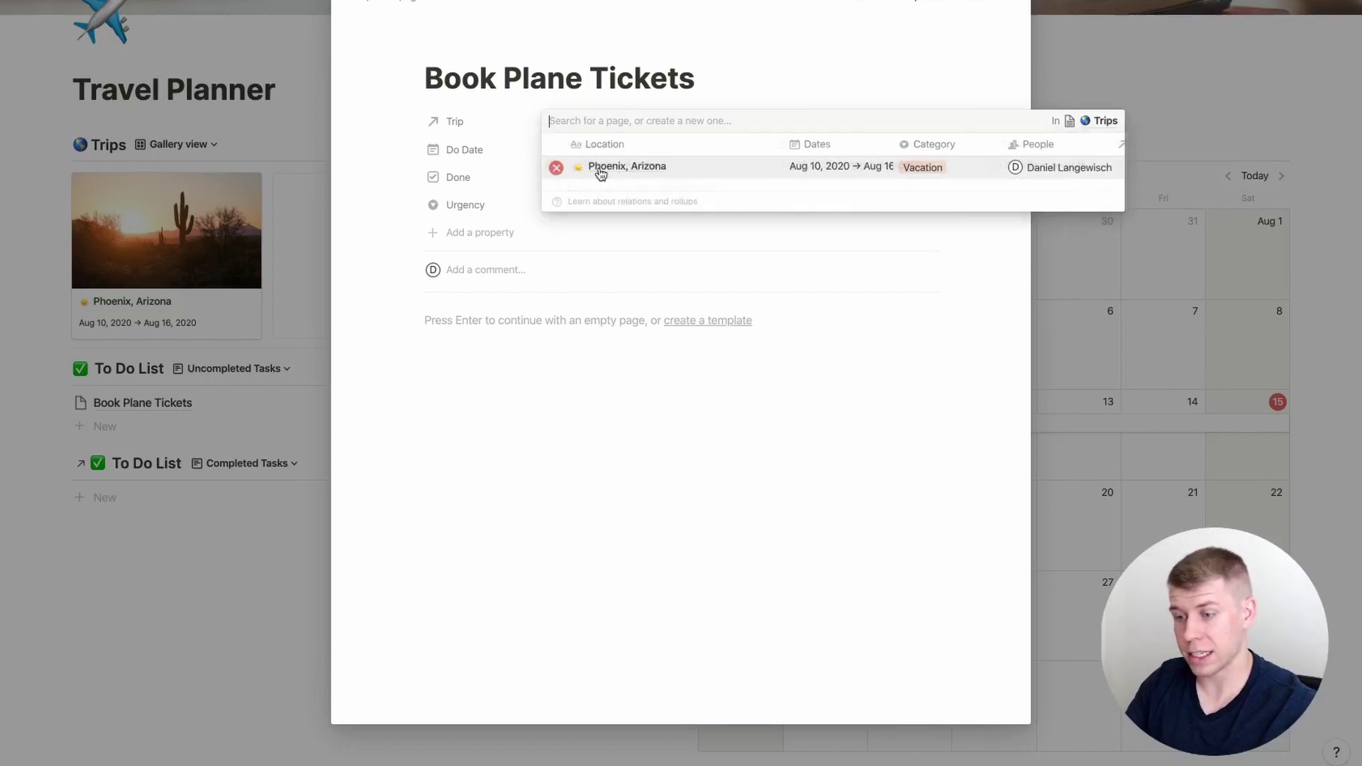
pyautogui.click(588, 427)
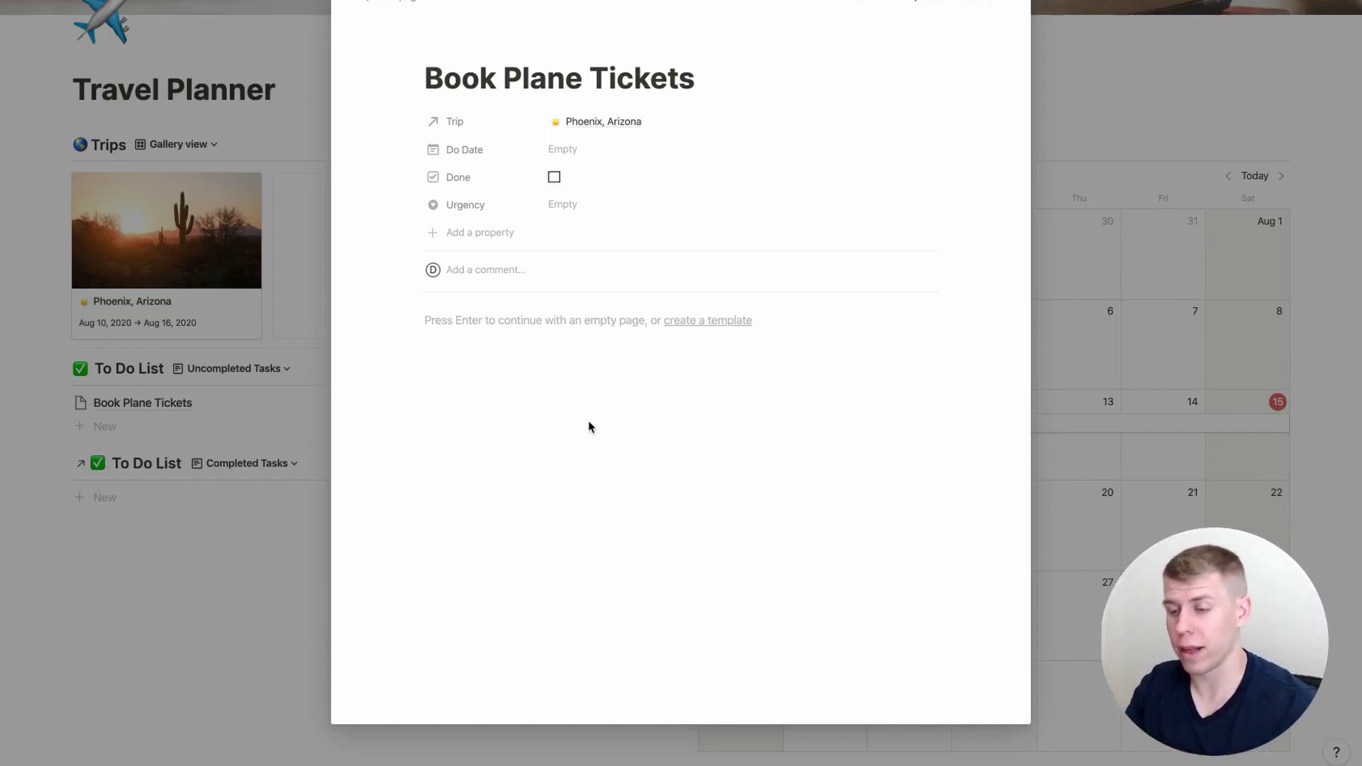
pyautogui.click(589, 149)
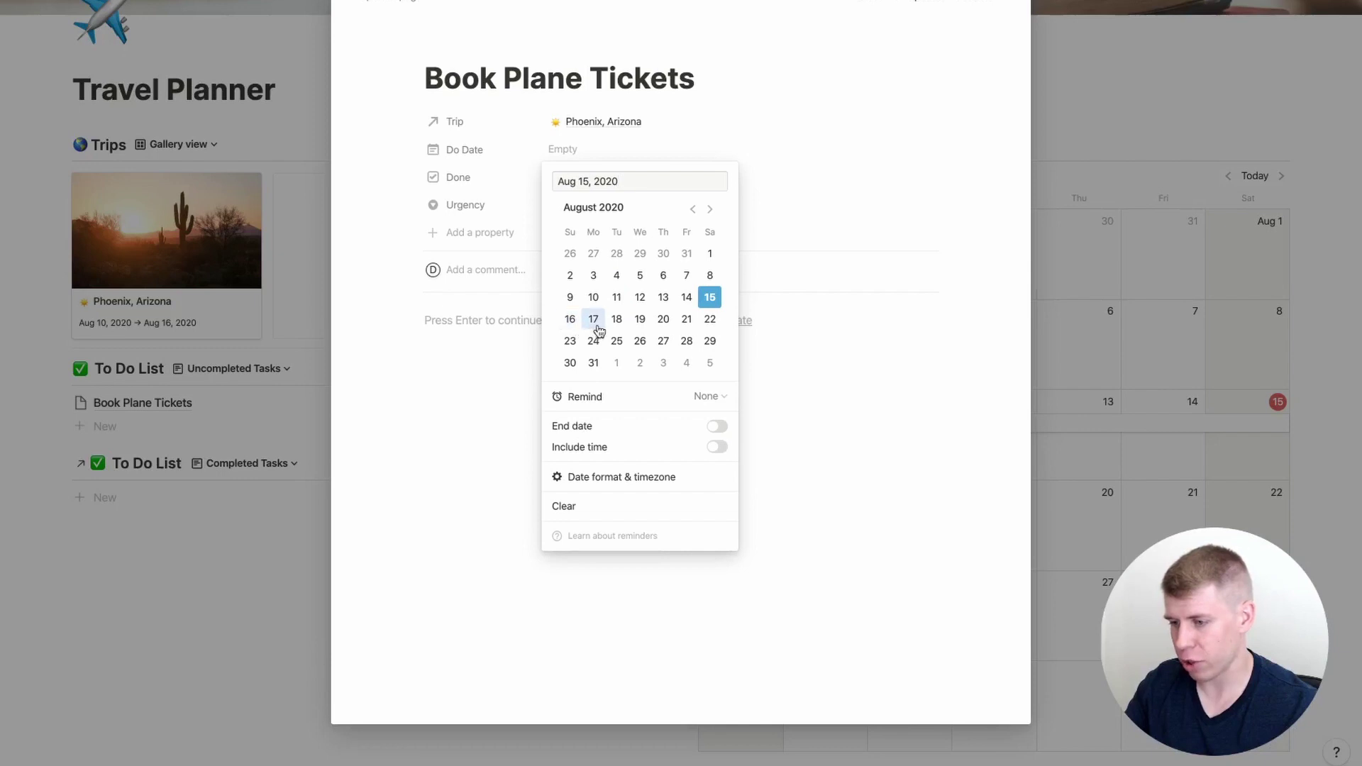
pyautogui.click(640, 319)
pyautogui.click(497, 402)
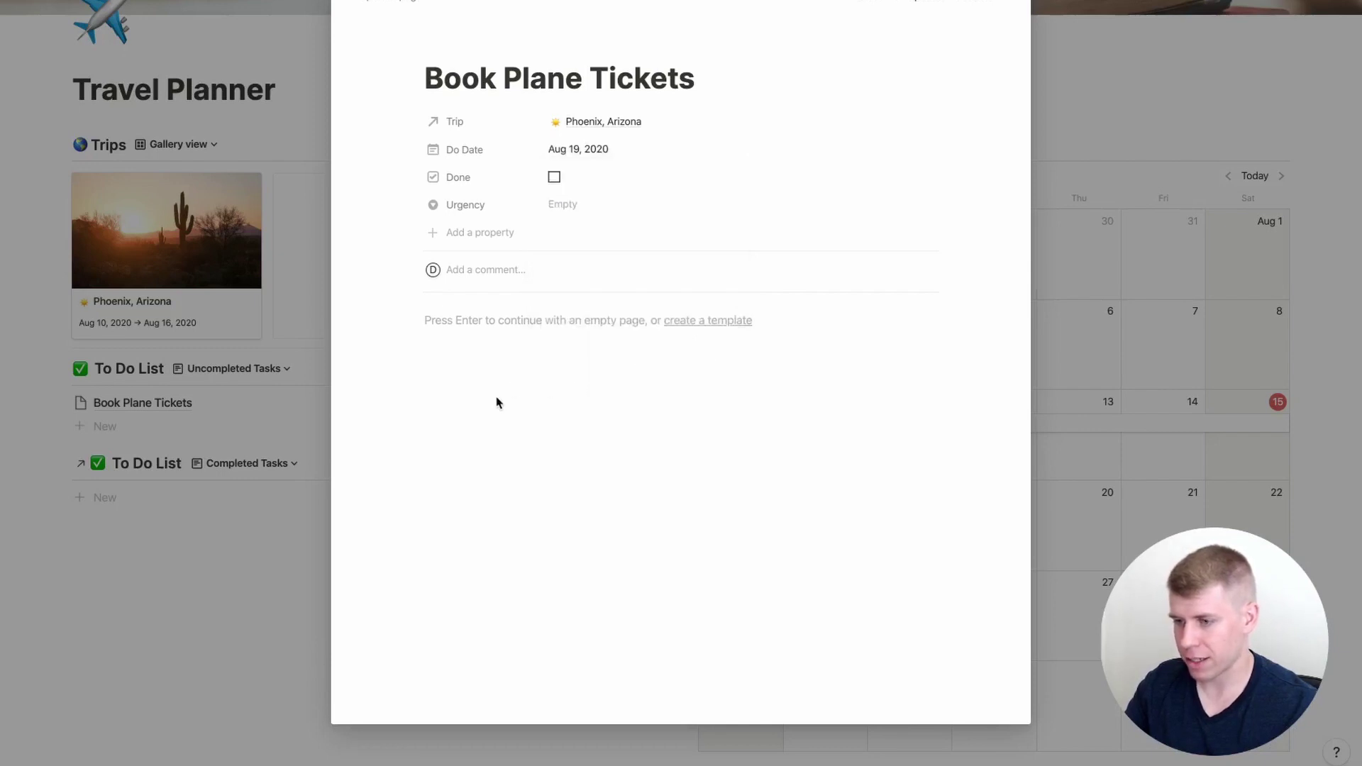
pyautogui.click(579, 207)
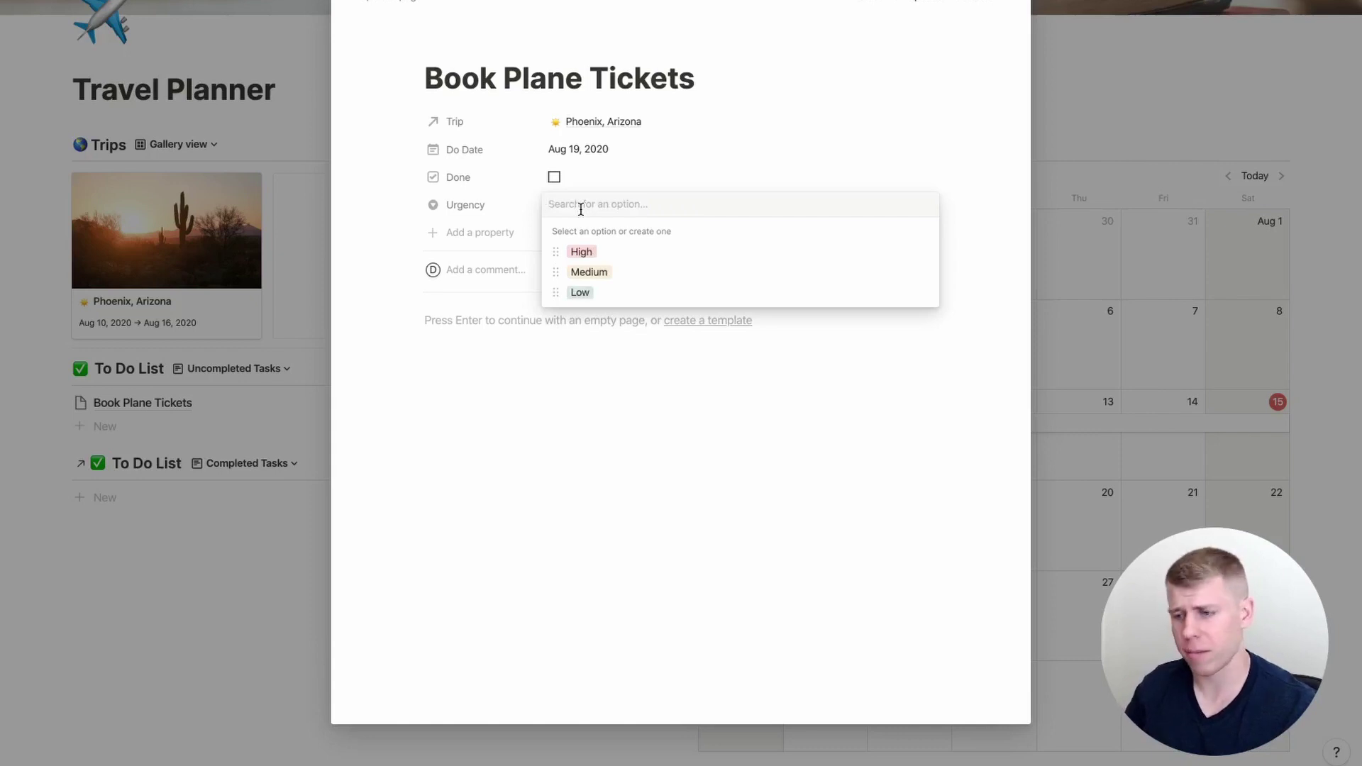
pyautogui.click(587, 273)
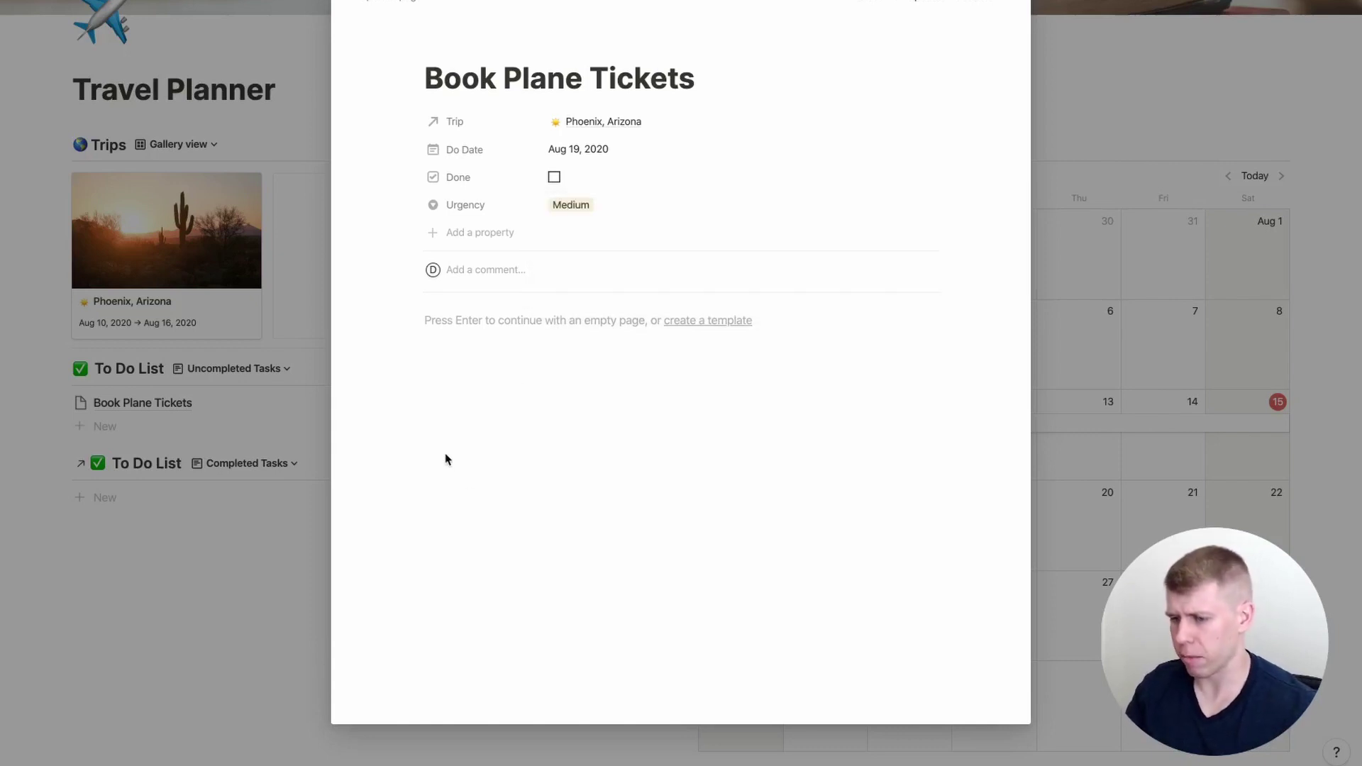
pyautogui.click(267, 584)
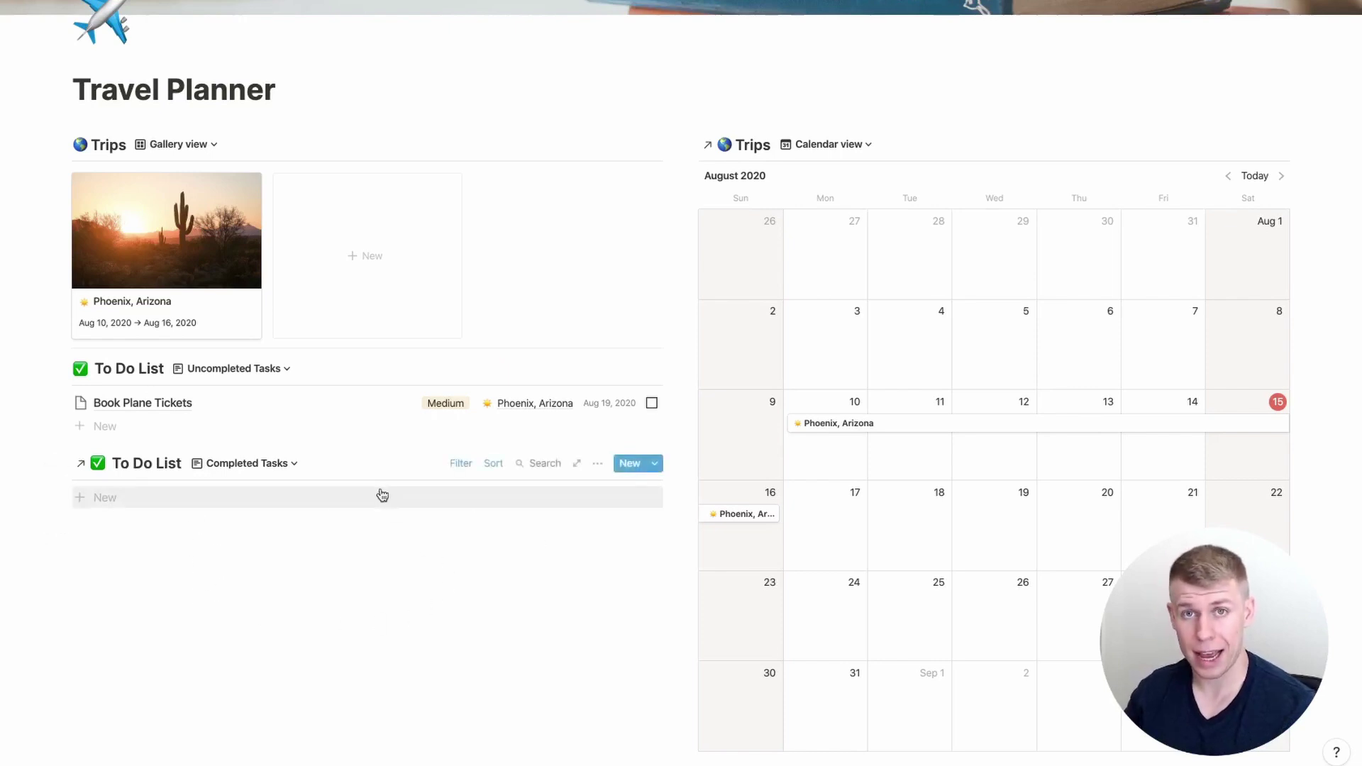
# Check off the Book Plane Tickets task in the Uncompleted Tasks view
pyautogui.click(652, 404)
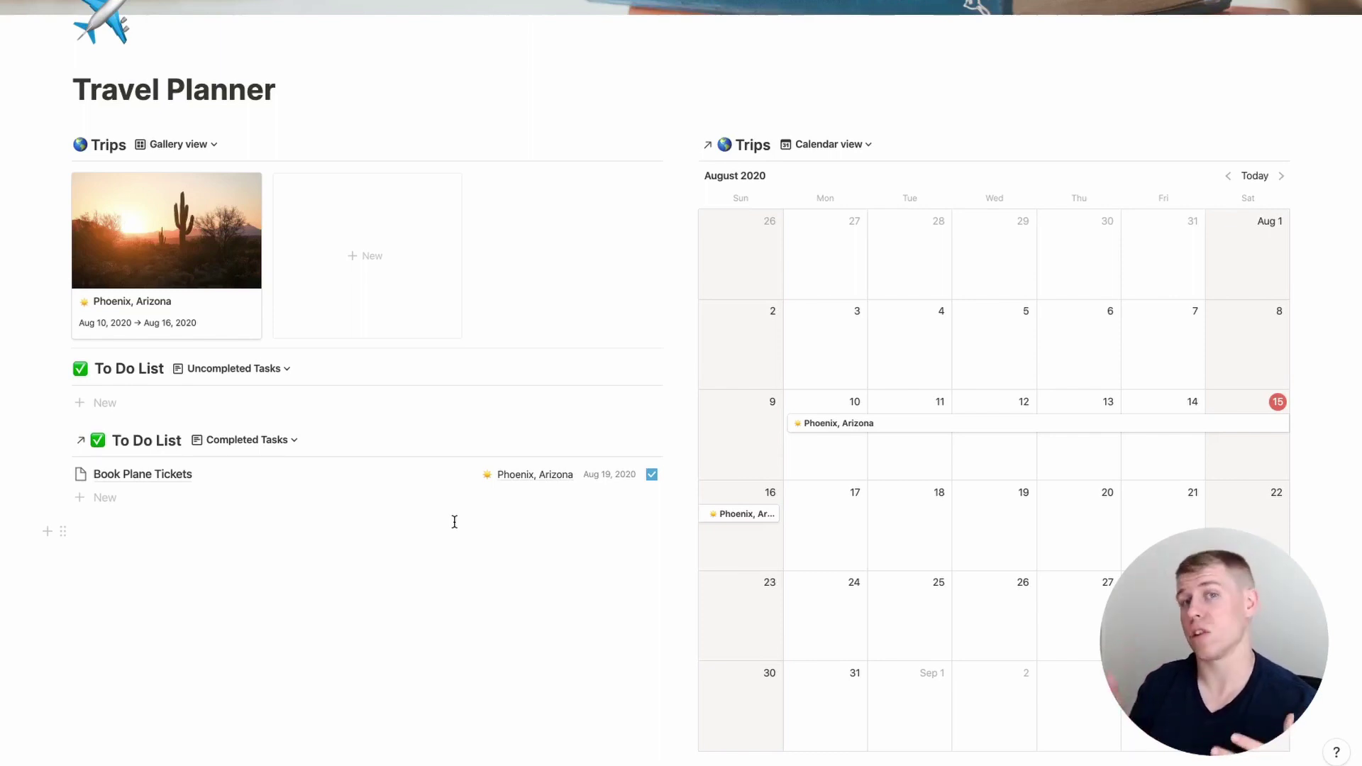
# Expand the Phoenix, Arizona card to a full page and review its Category, keeping Vacation
pyautogui.click(199, 303)
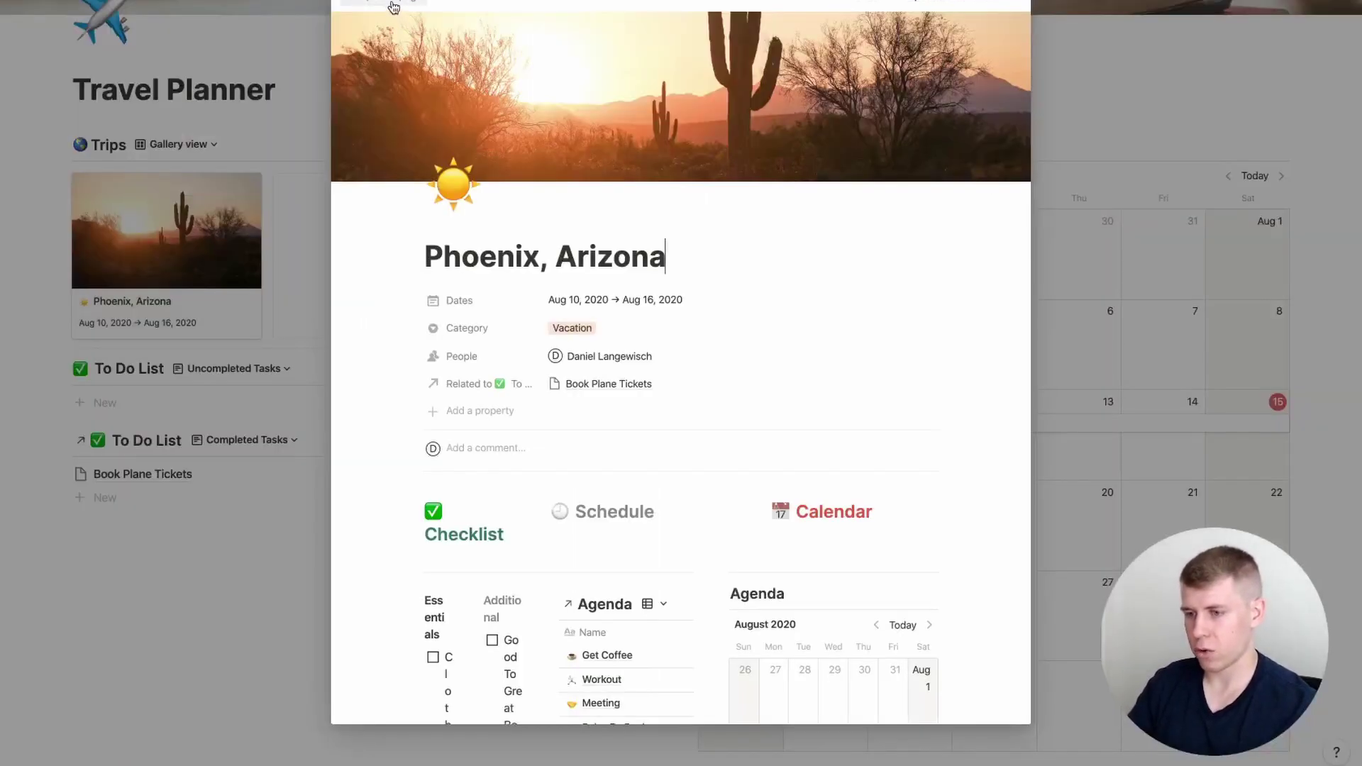
pyautogui.click(394, 7)
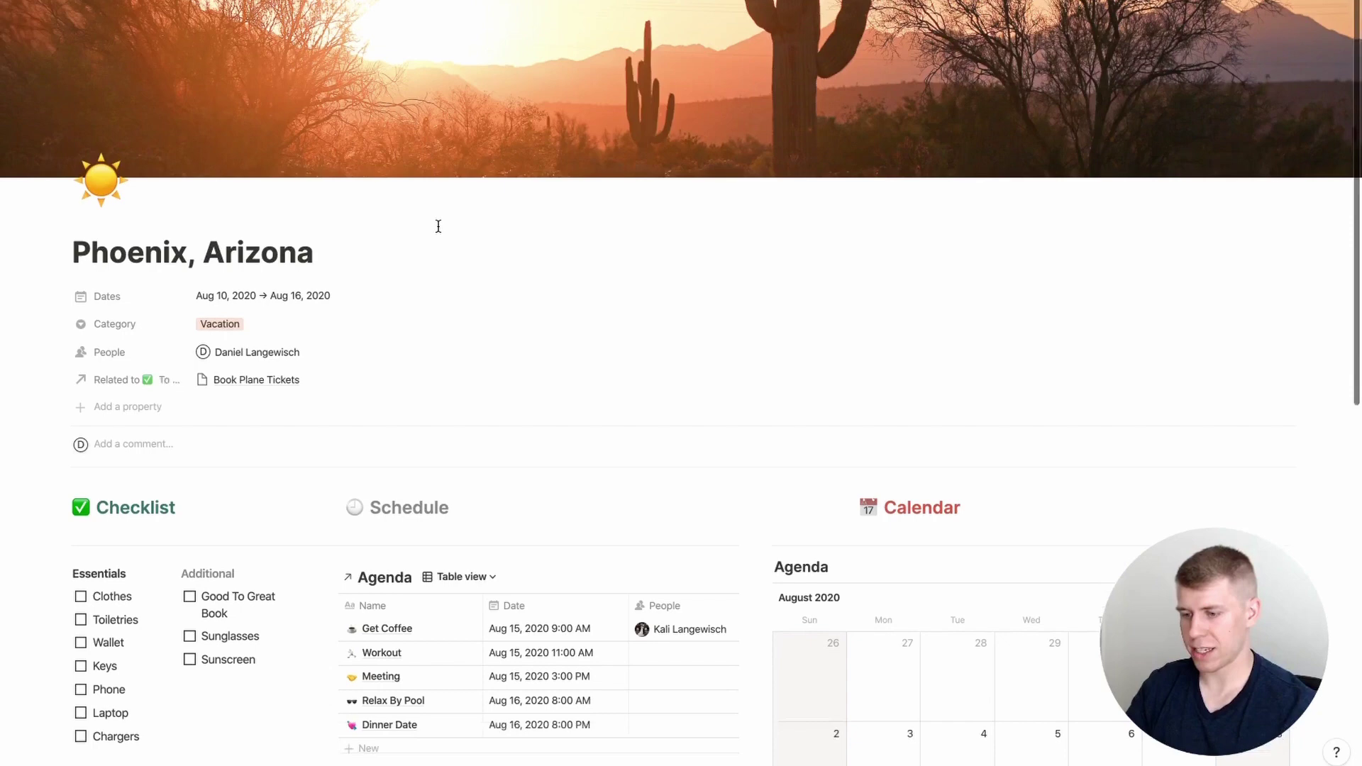
pyautogui.scroll(-3, 438, 227)
pyautogui.scroll(-2, 438, 226)
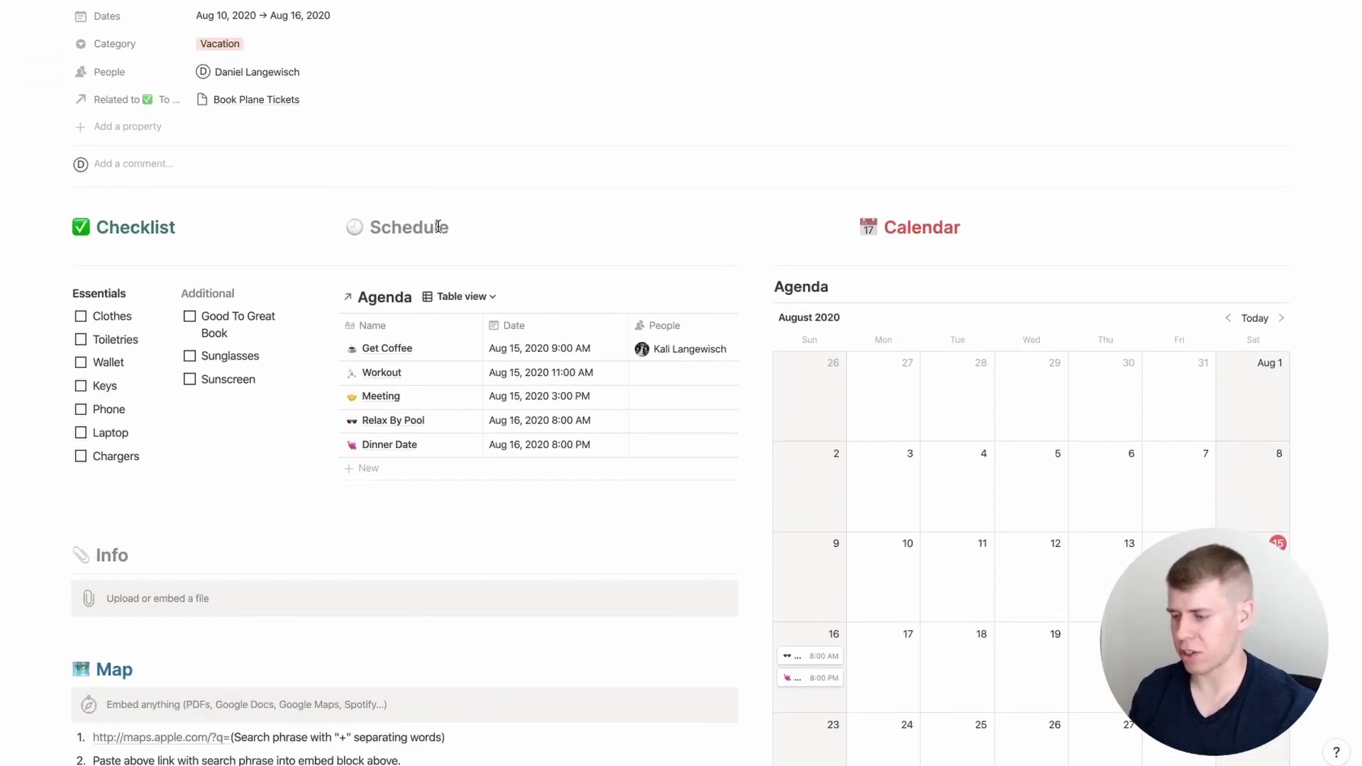
pyautogui.scroll(2, 438, 227)
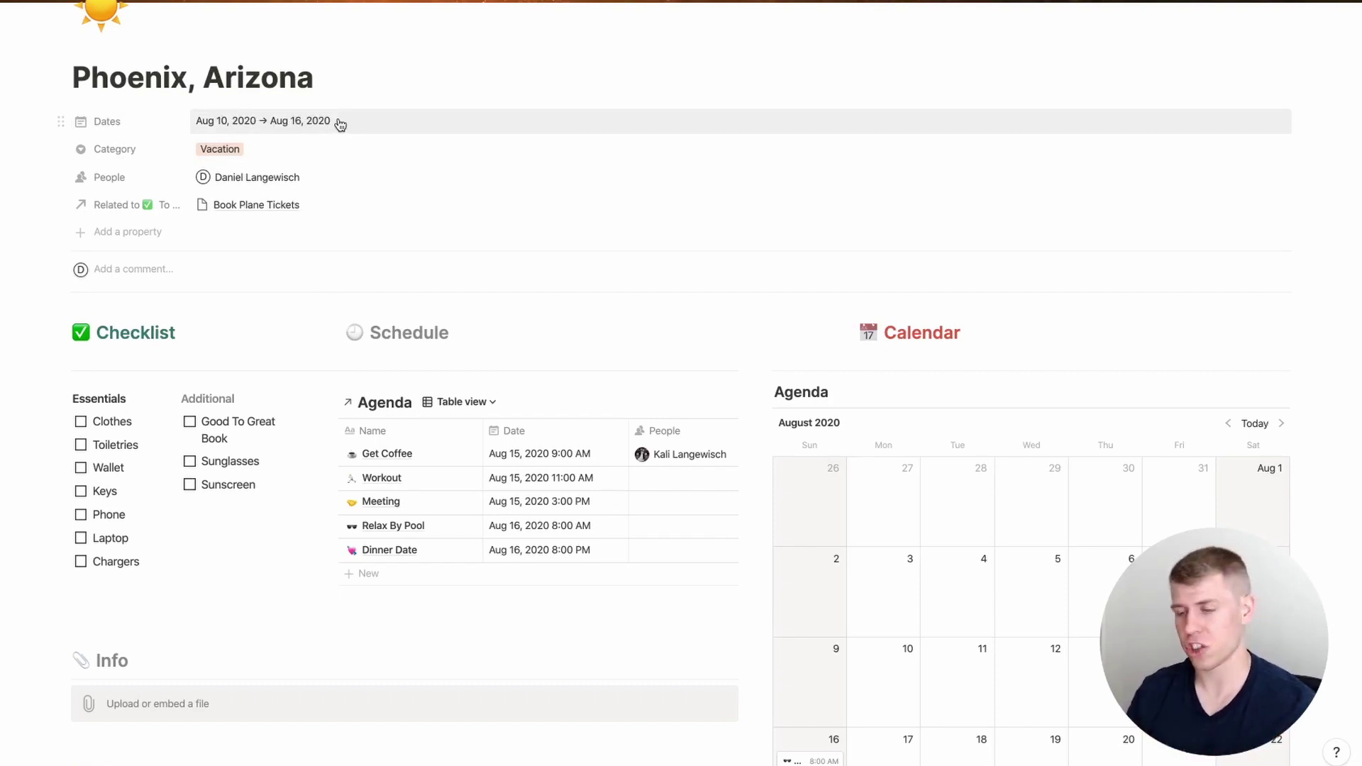
pyautogui.click(263, 150)
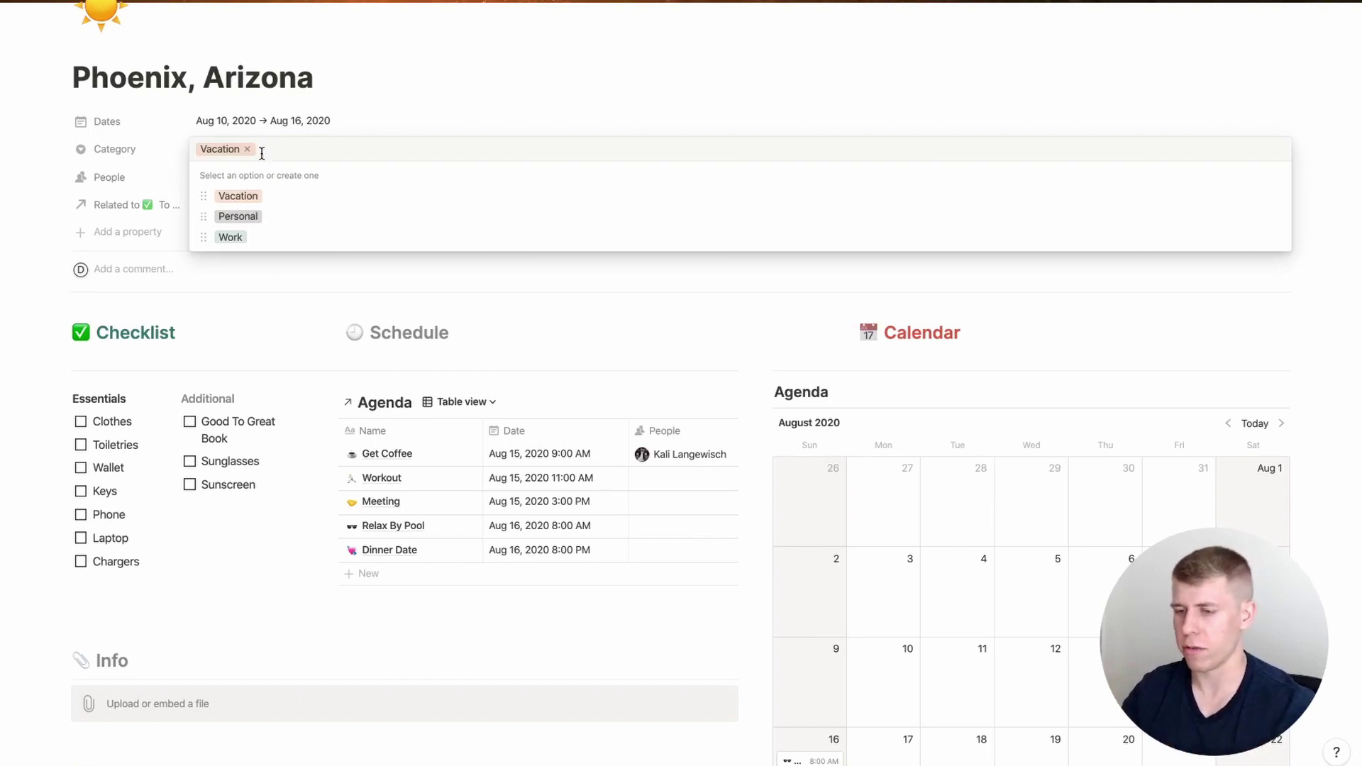
pyautogui.click(503, 280)
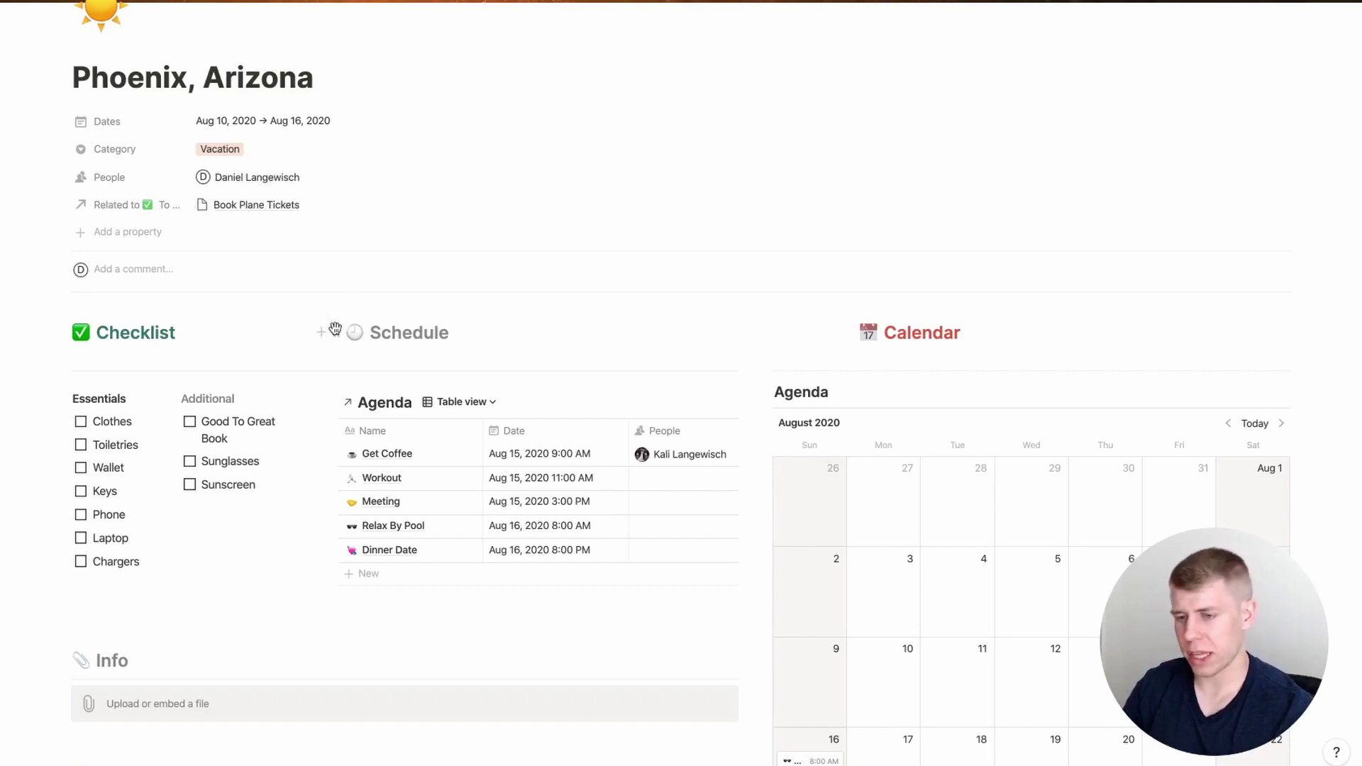
# Review the checklist, agenda, info and map sections, then go back to the Travel Planner
pyautogui.scroll(-3, 559, 335)
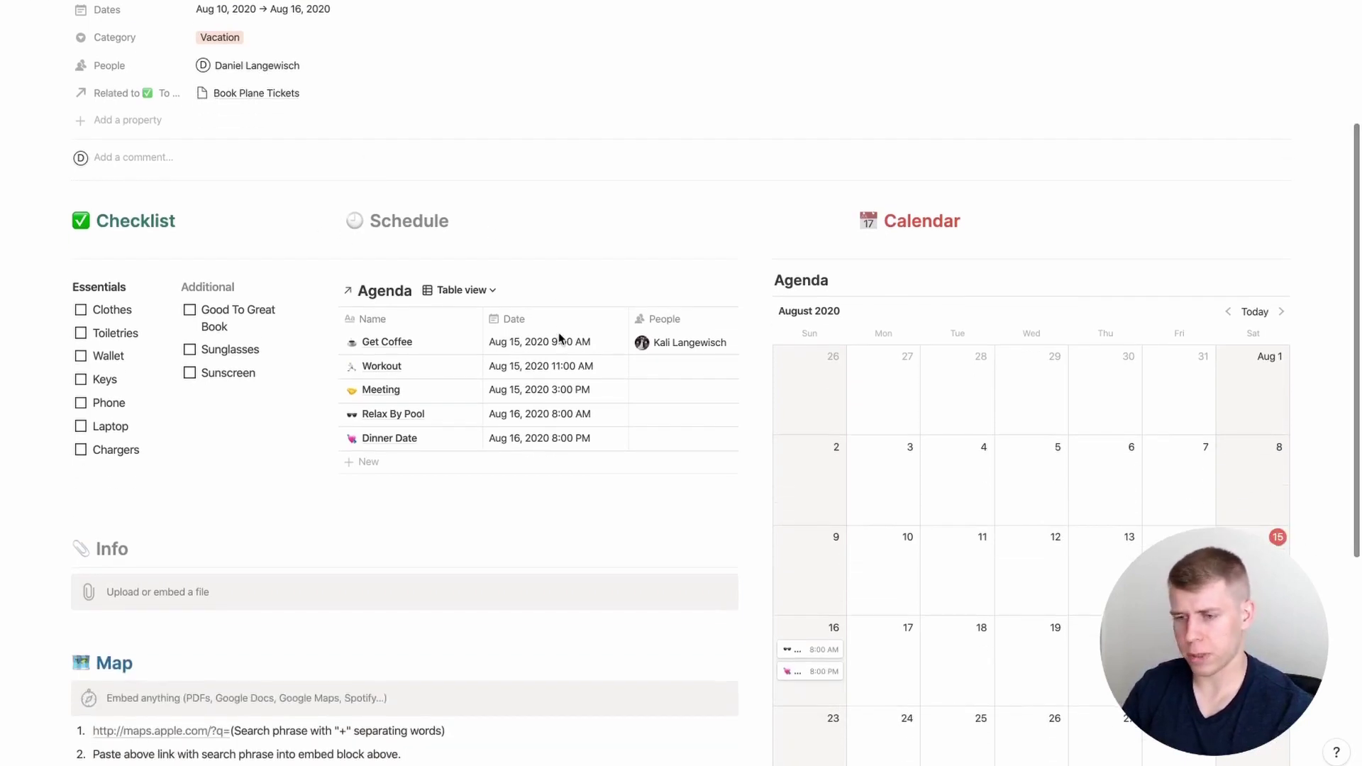
pyautogui.scroll(-2, 559, 337)
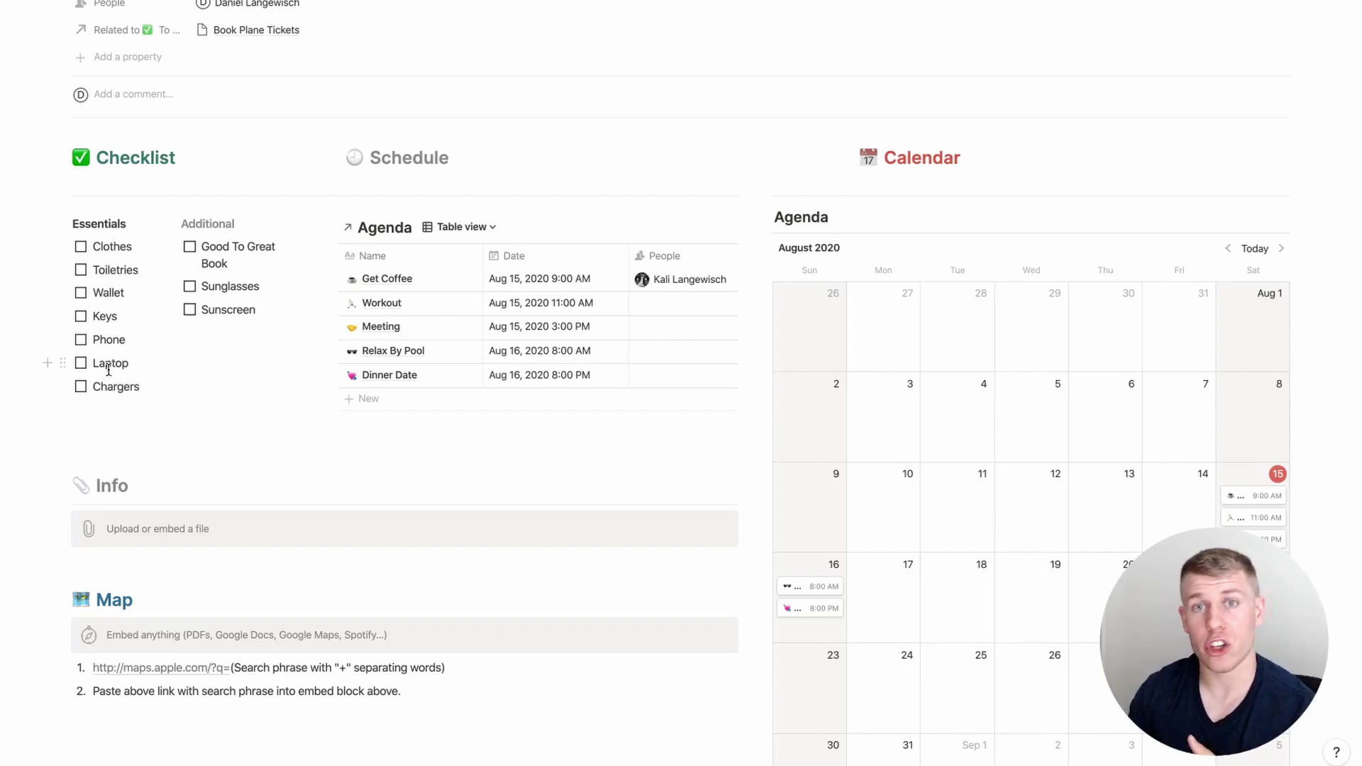
pyautogui.scroll(5, 425, 350)
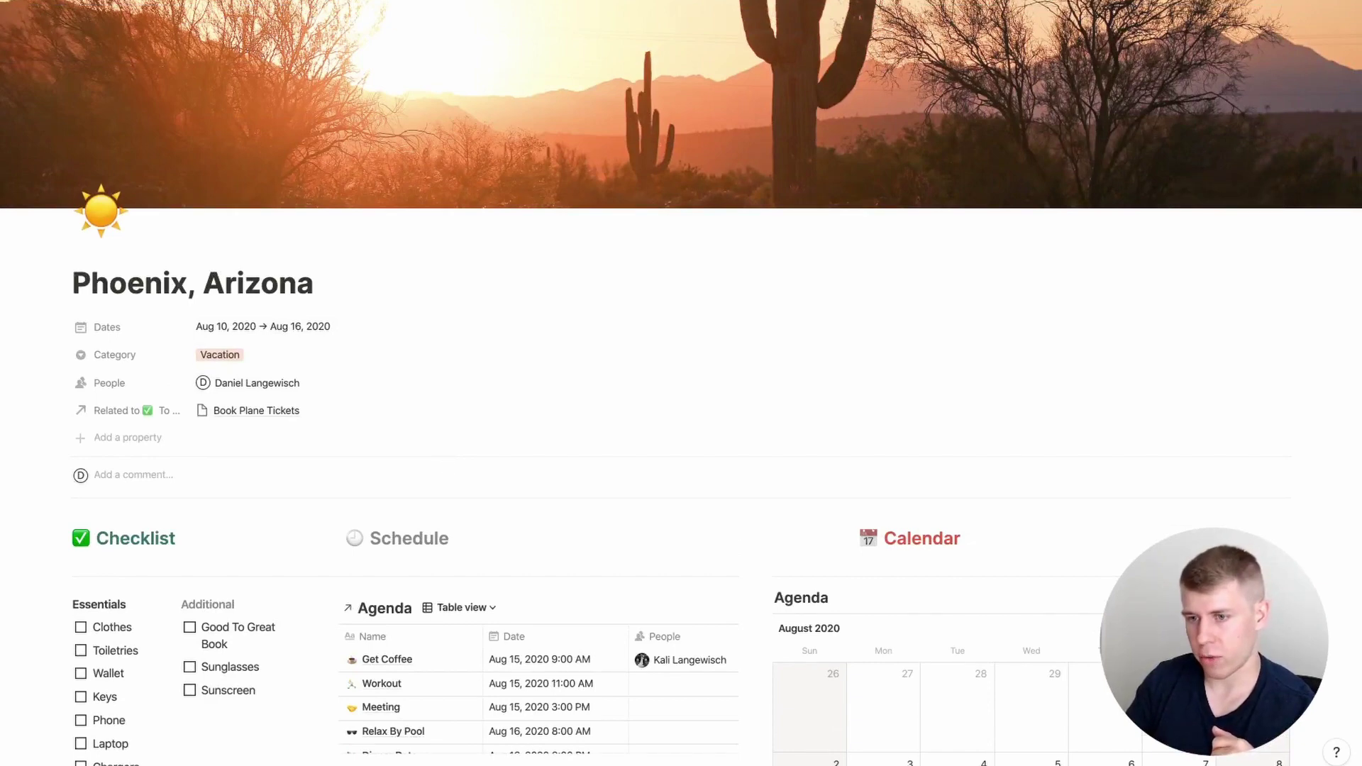
pyautogui.press('super+bracketleft')
# Inspect the New Trip template options without changes, then reopen the Phoenix, Arizona trip
pyautogui.click(1244, 77)
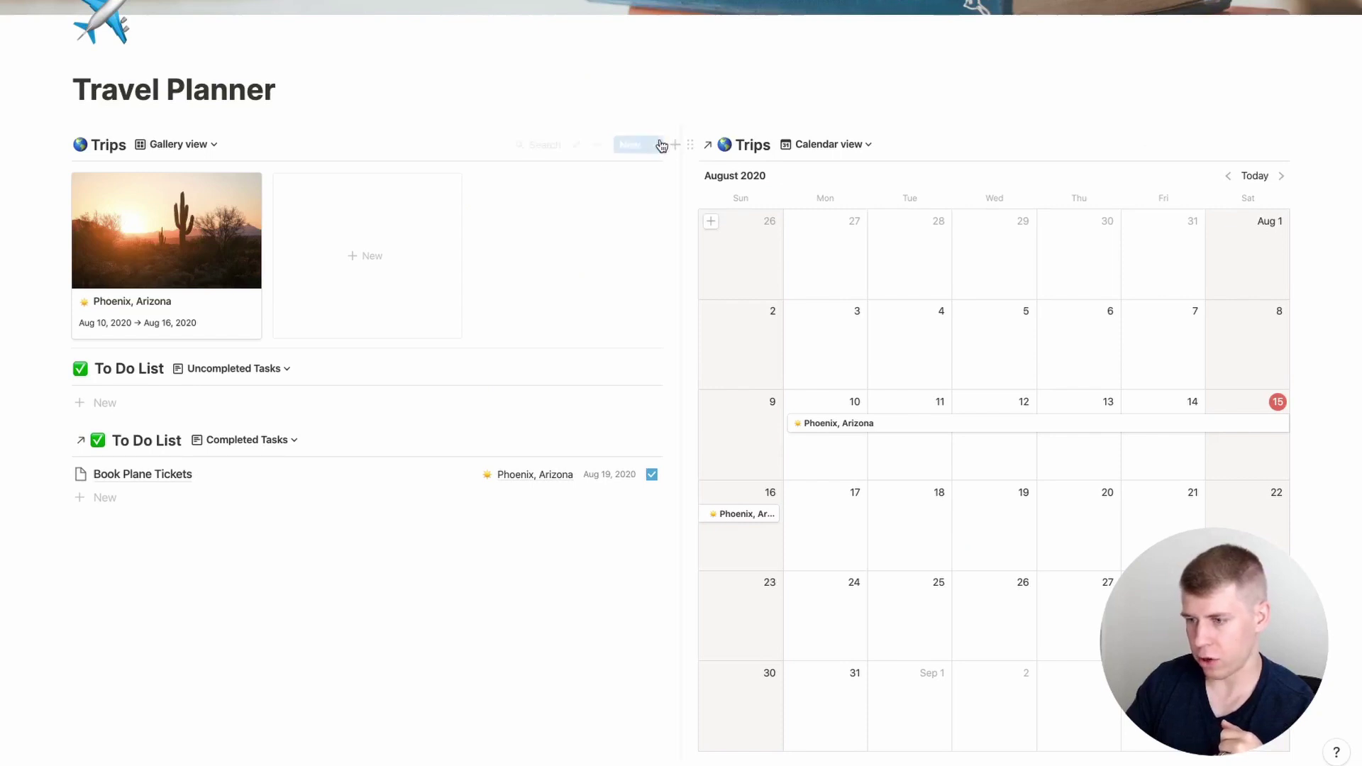
pyautogui.click(656, 145)
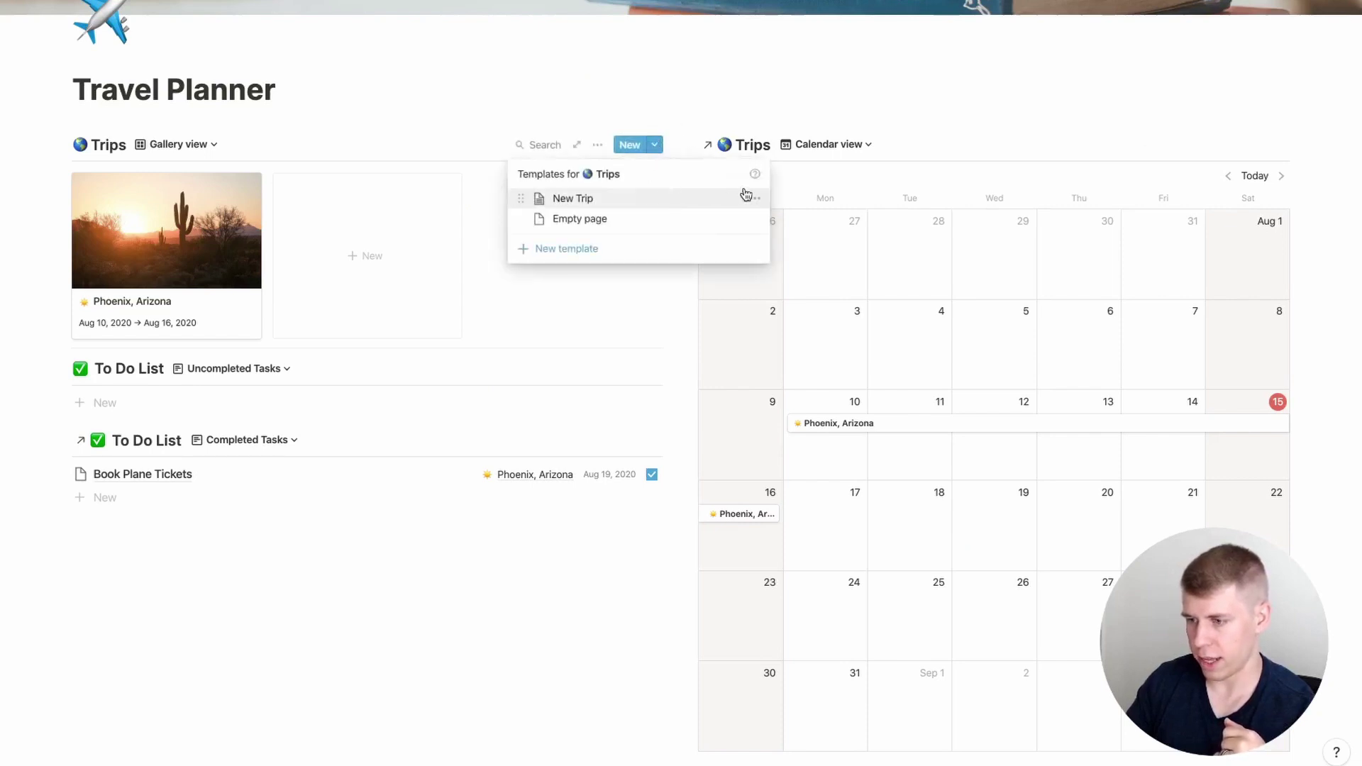
pyautogui.click(755, 198)
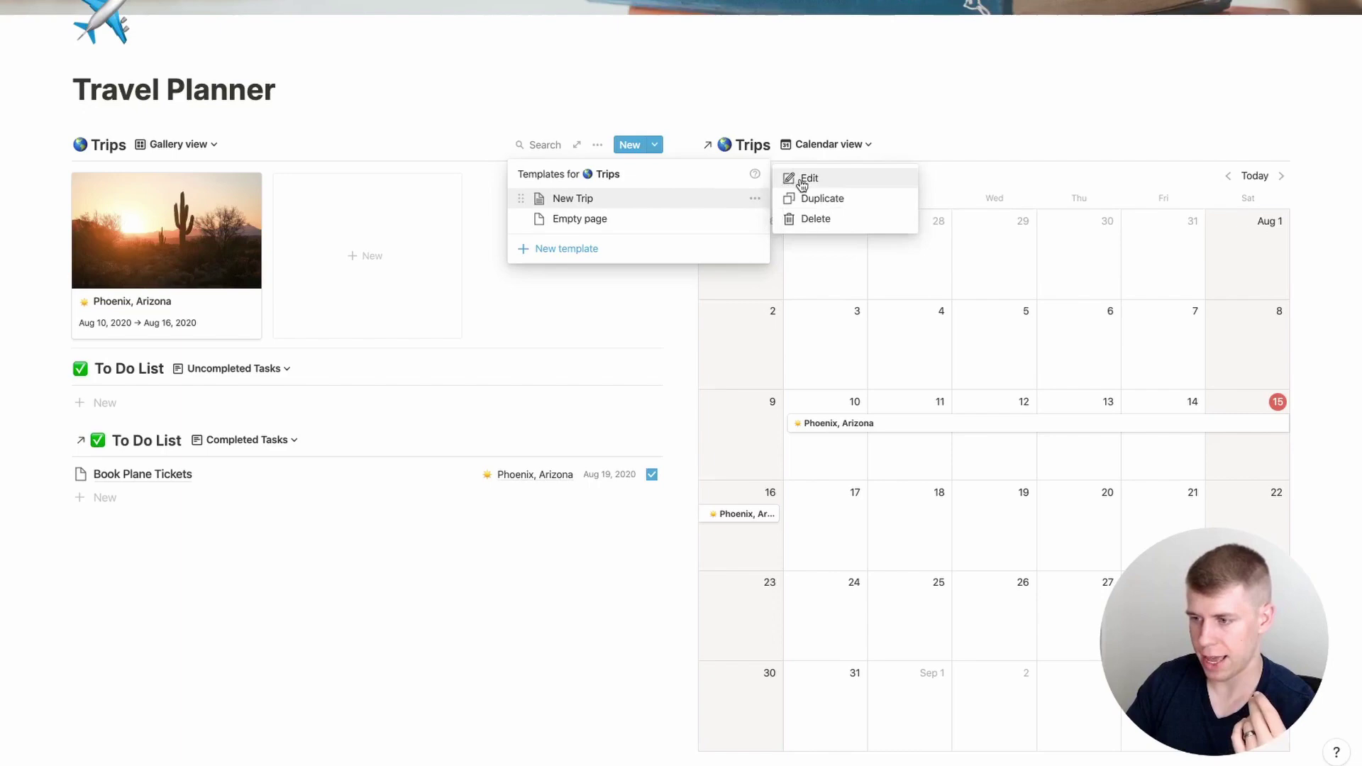
pyautogui.press('Escape')
pyautogui.press('Escape')
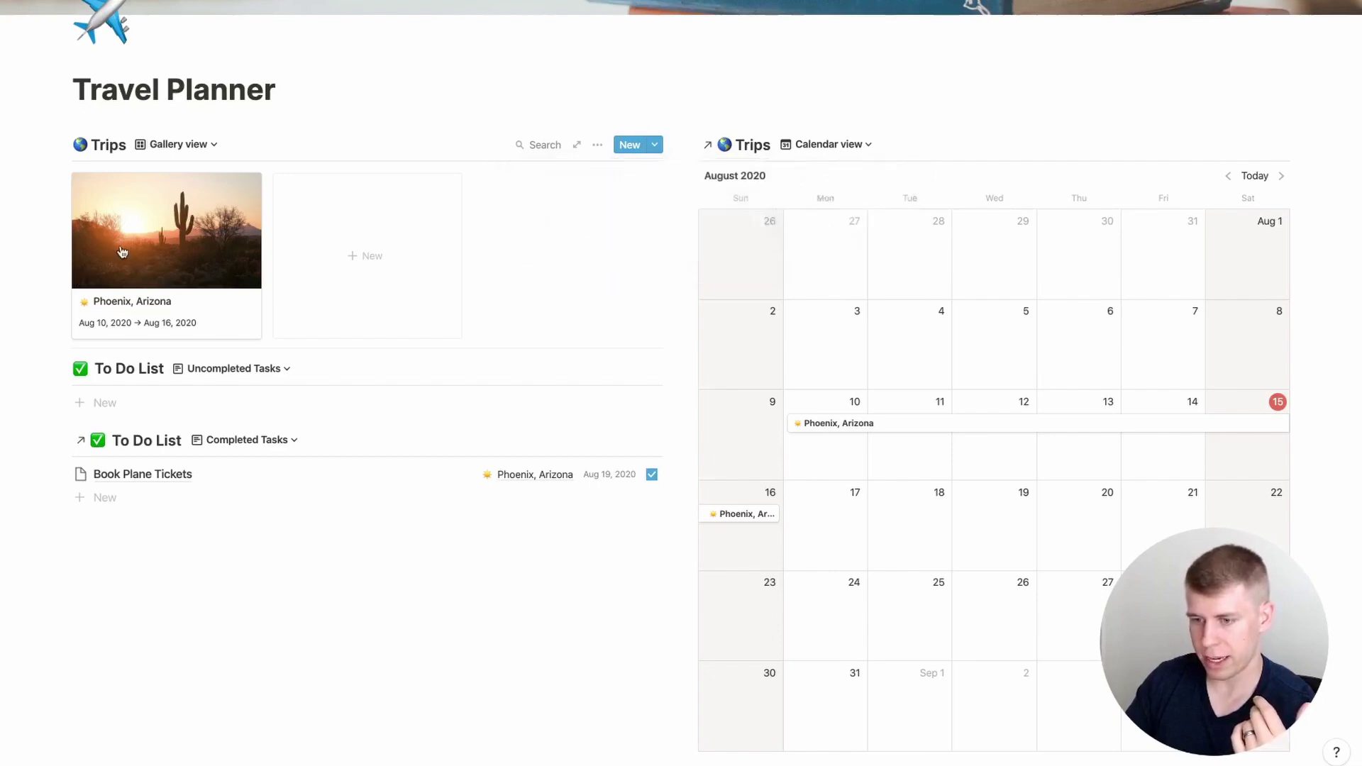
pyautogui.click(122, 252)
pyautogui.click(355, 11)
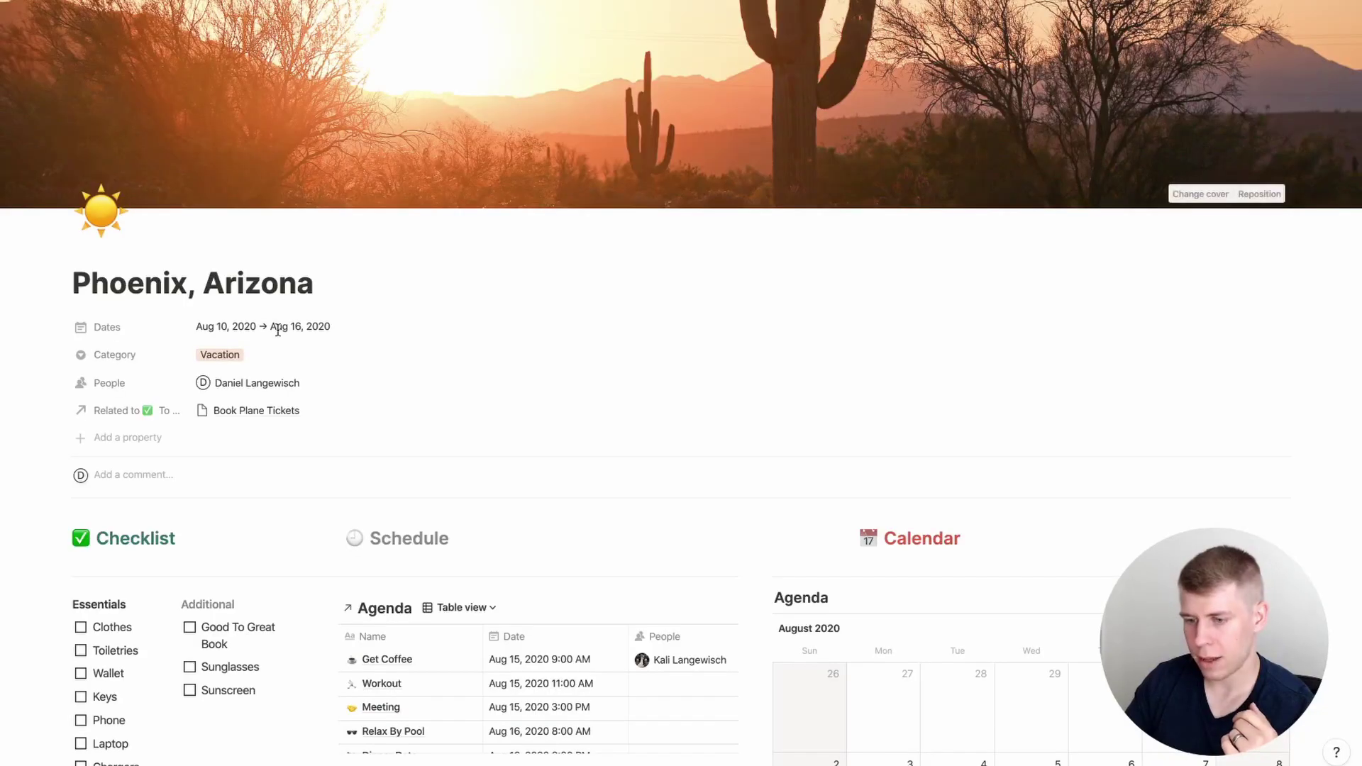
pyautogui.scroll(-4, 277, 330)
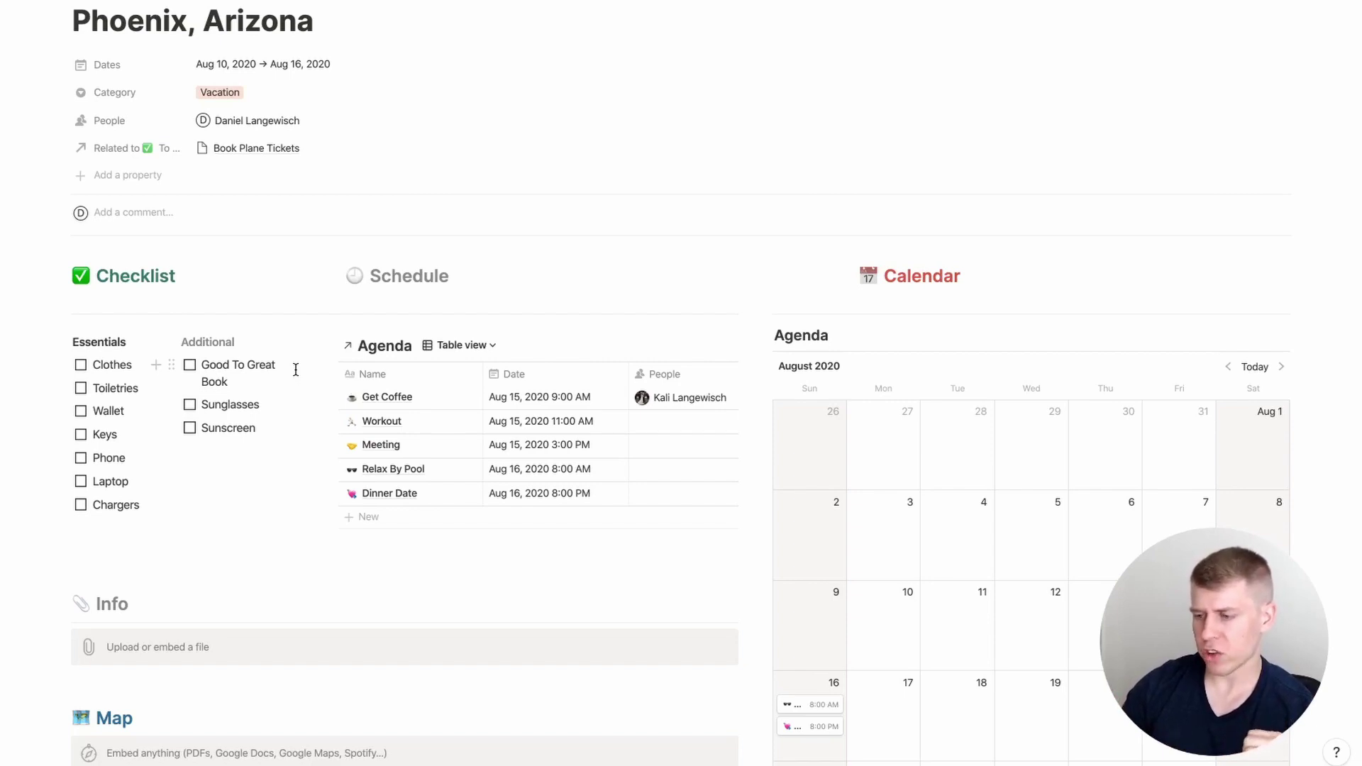
pyautogui.scroll(-2, 294, 394)
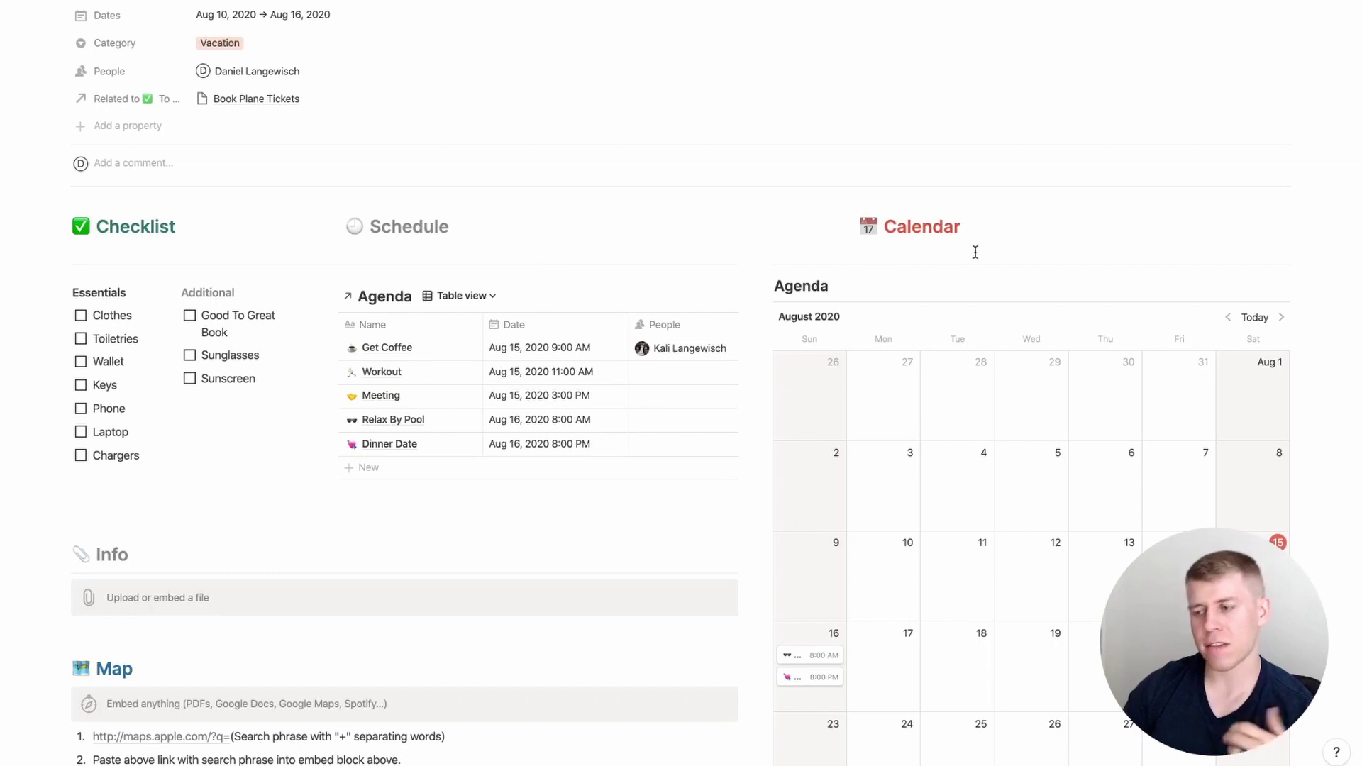
pyautogui.scroll(-5, 975, 252)
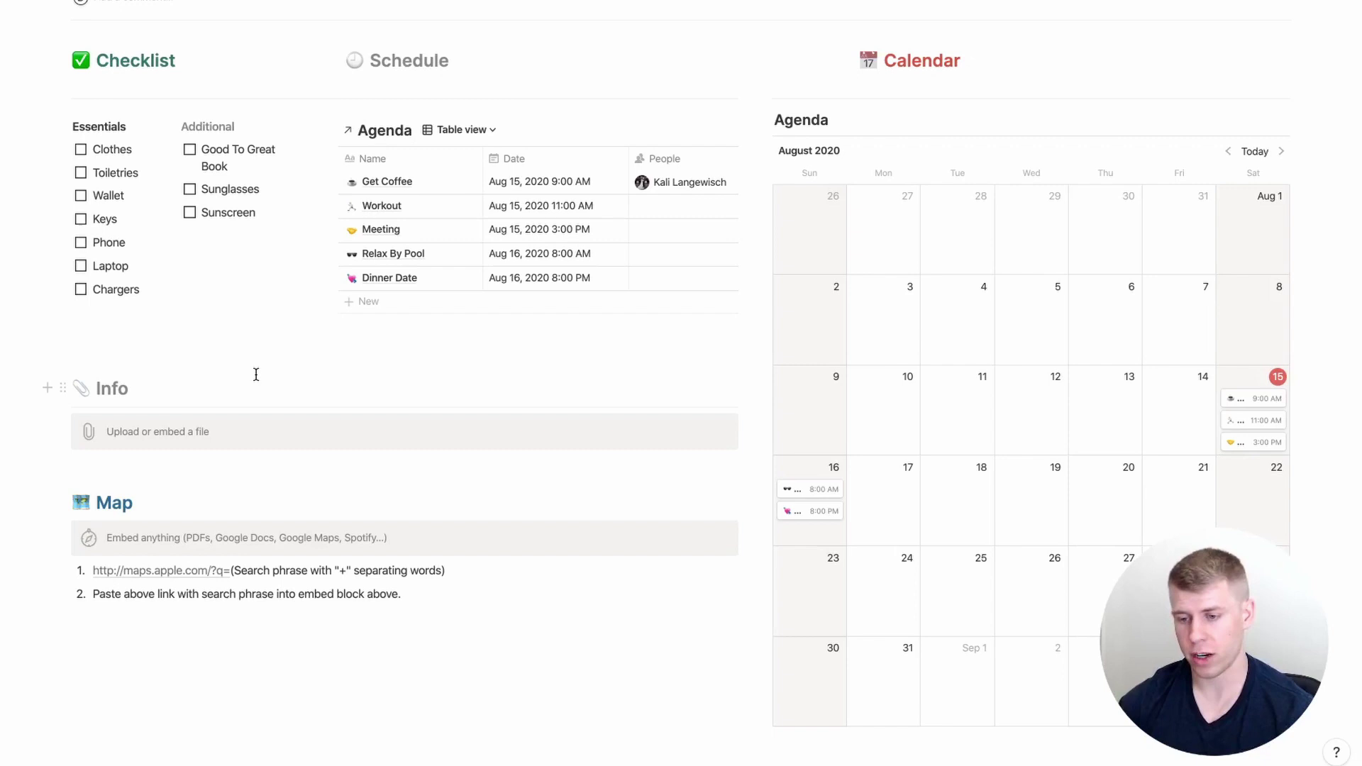
pyautogui.click(216, 429)
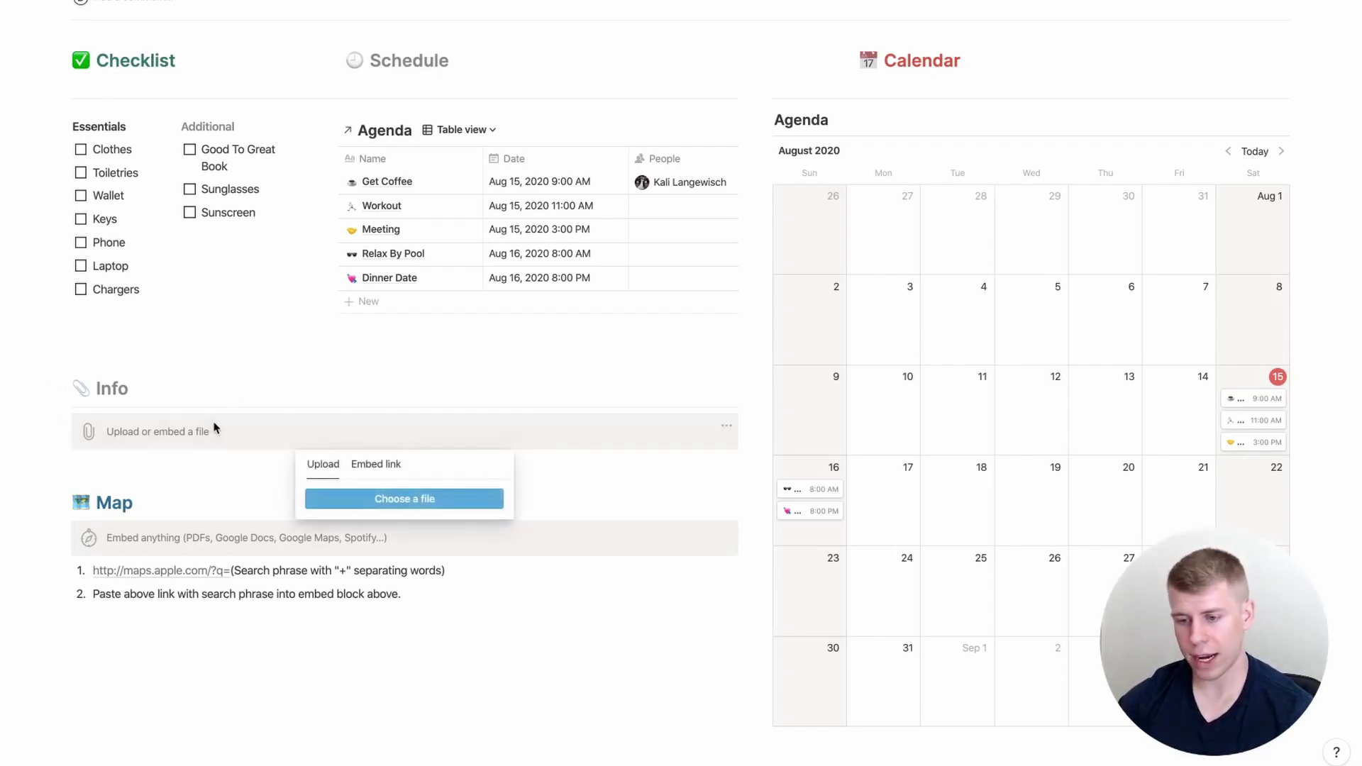
pyautogui.click(363, 469)
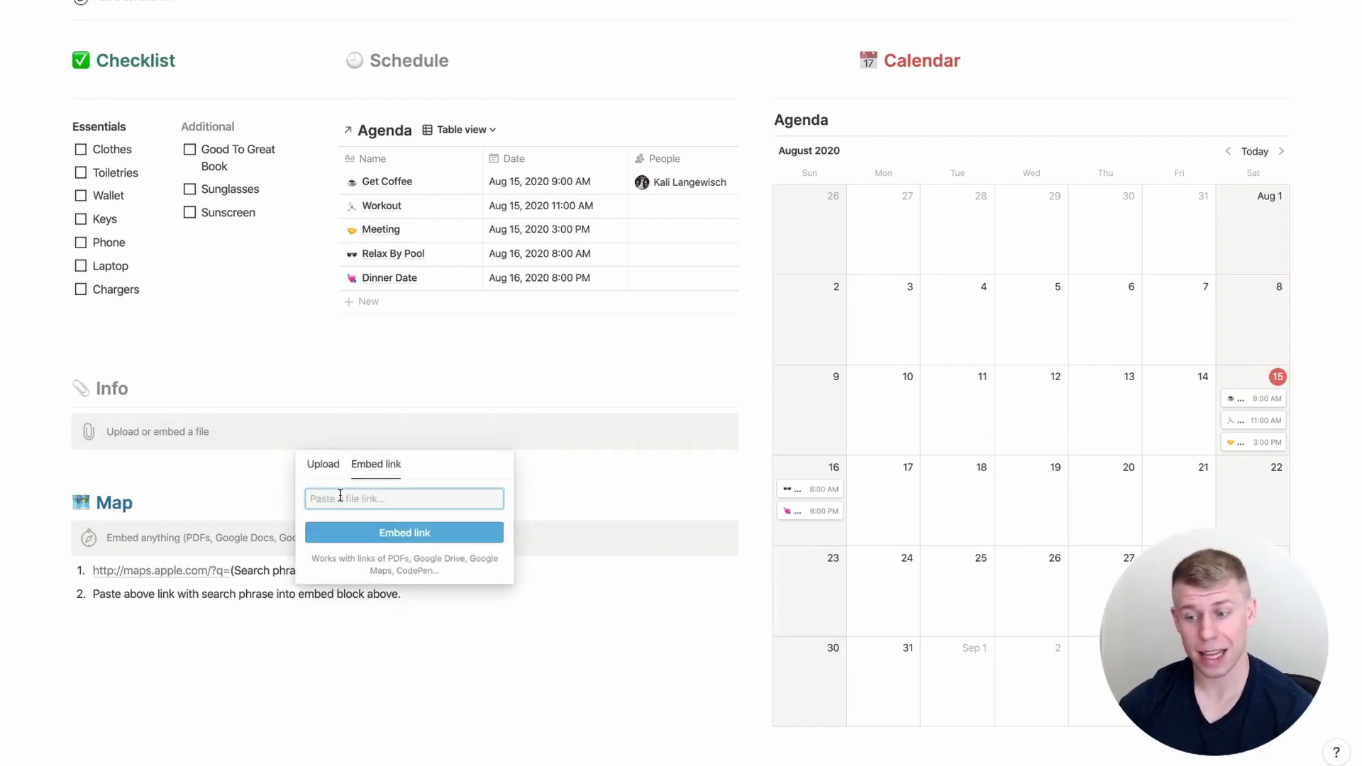
pyautogui.click(246, 376)
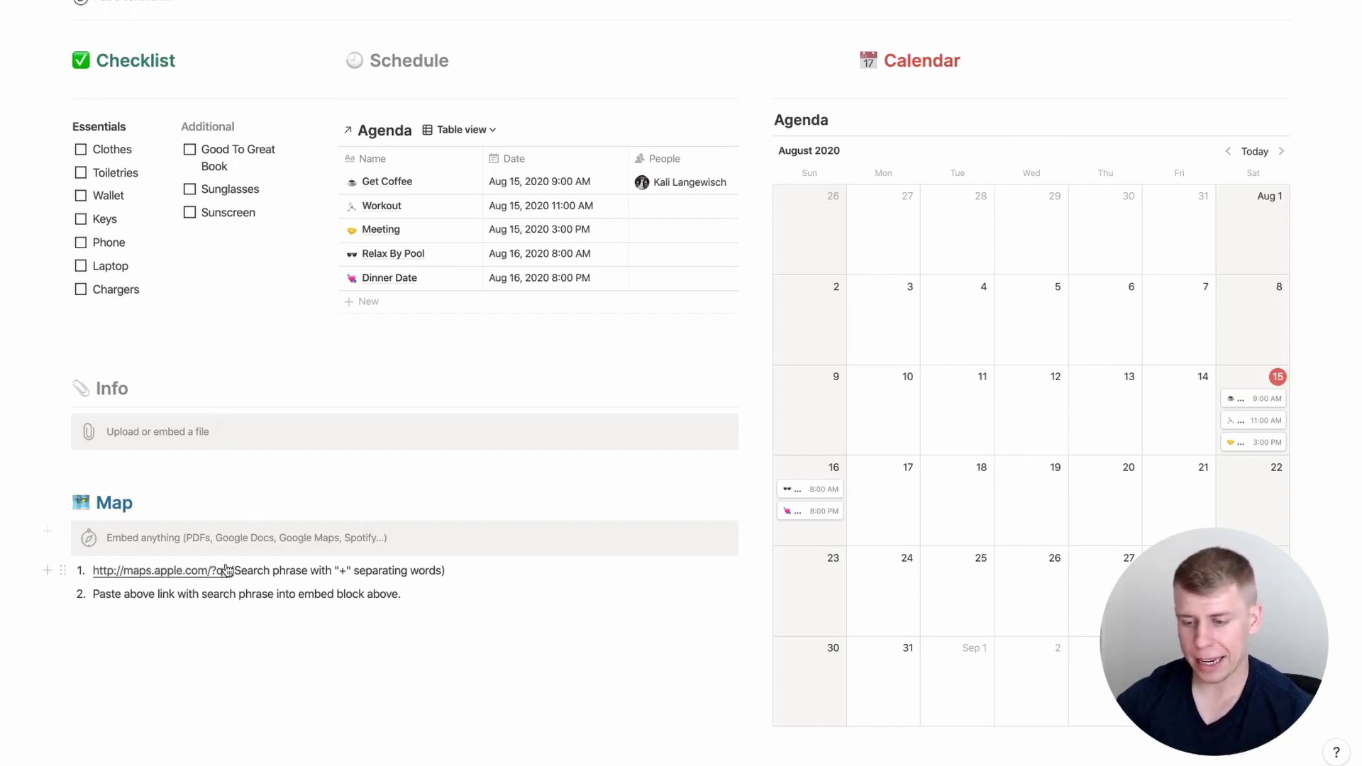
pyautogui.scroll(-5, 228, 568)
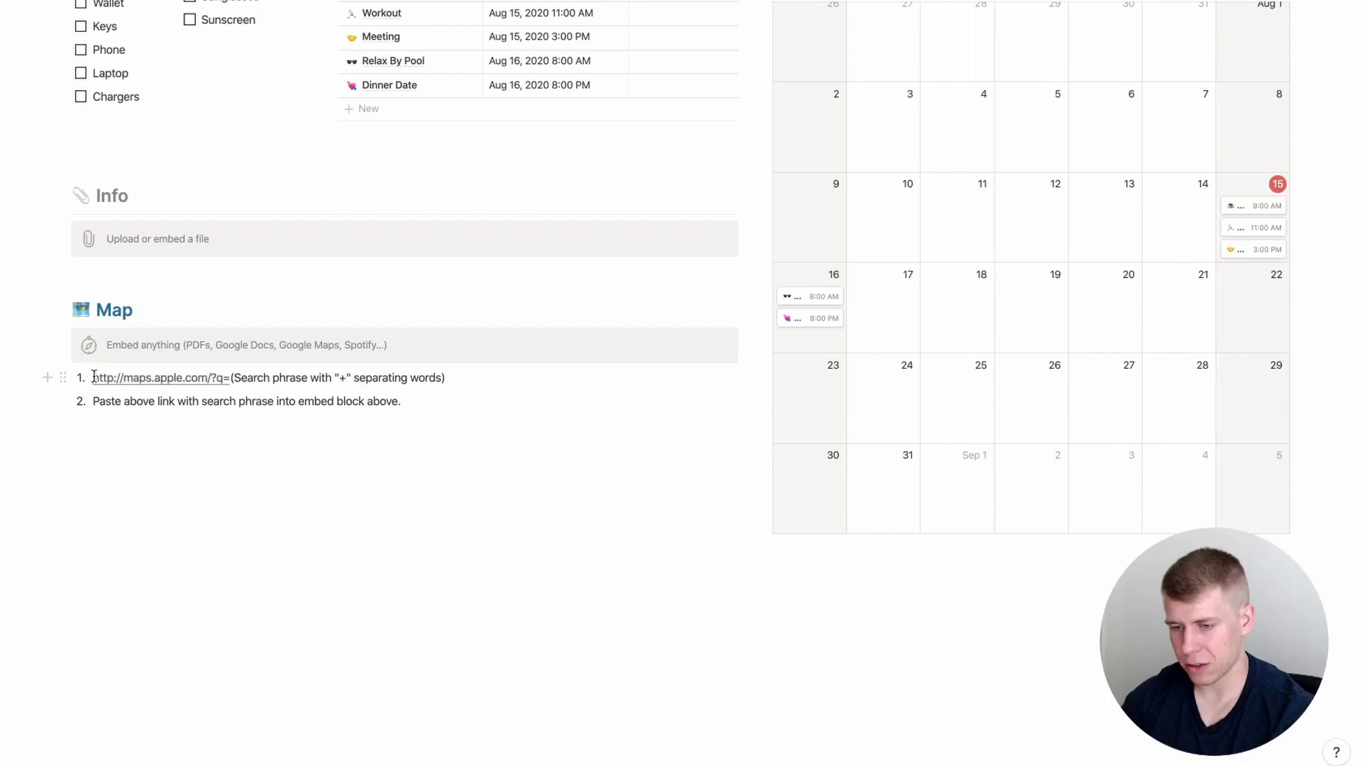
# Copy the Apple Maps link from the instructions and try pasting it into the Map embed
pyautogui.moveTo(91, 375); pyautogui.dragTo(232, 377)
pyautogui.hotkey('ctrl', 'c')
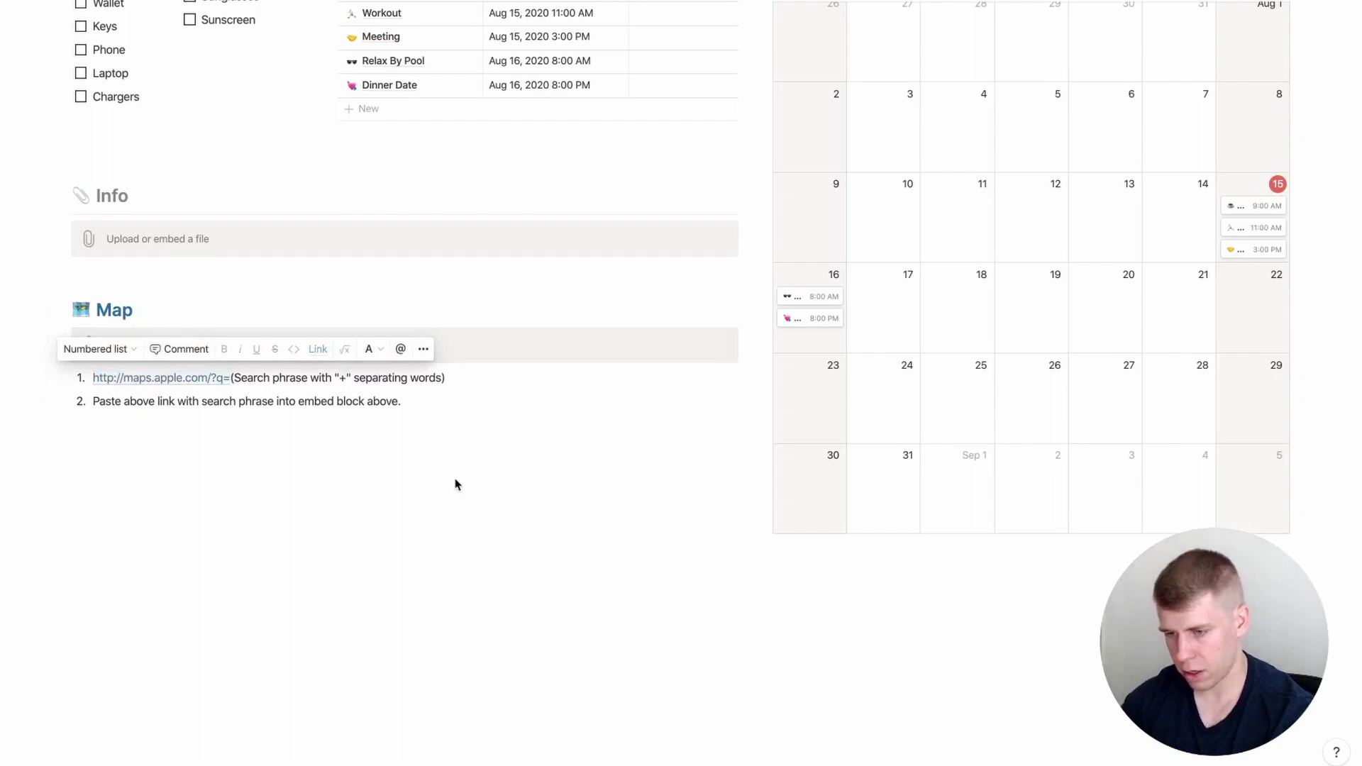
pyautogui.click(326, 421)
pyautogui.click(131, 346)
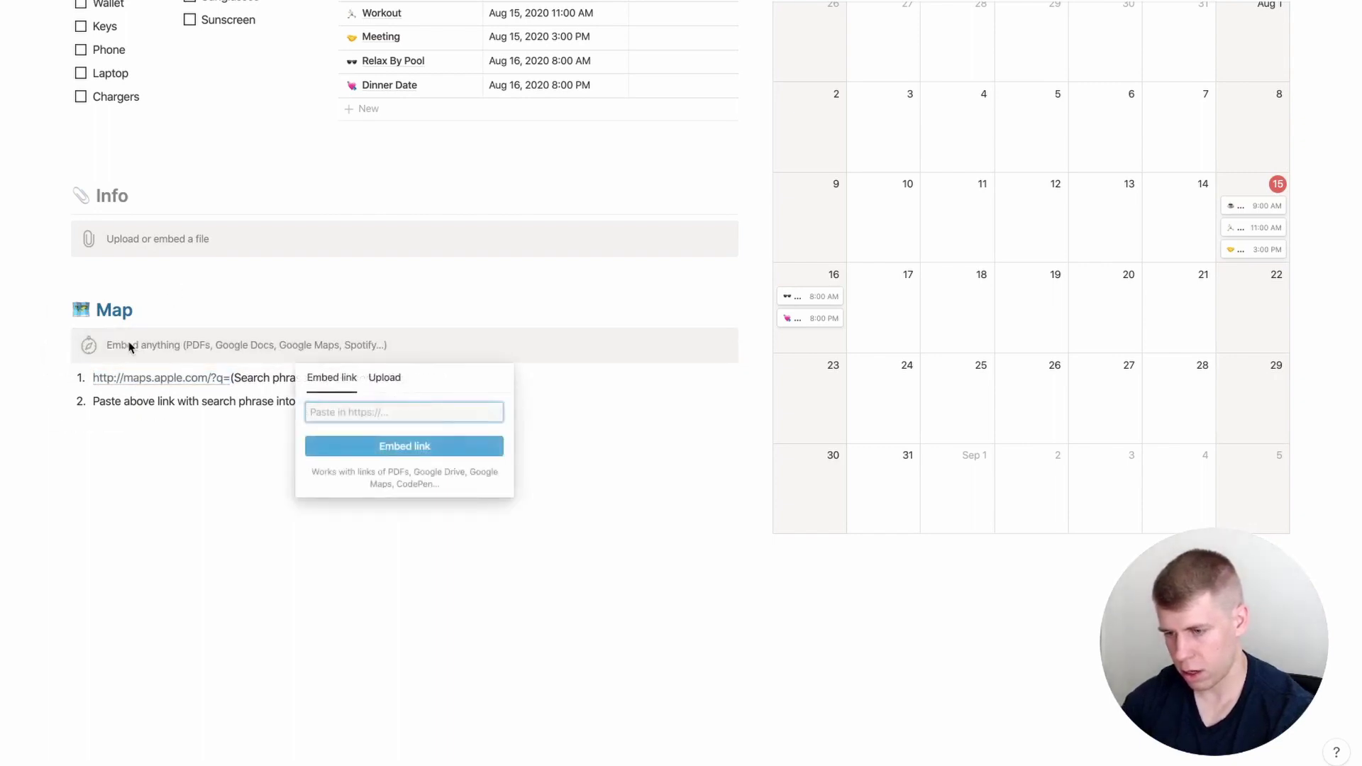
pyautogui.hotkey('ctrl', 'v')
pyautogui.click(156, 596)
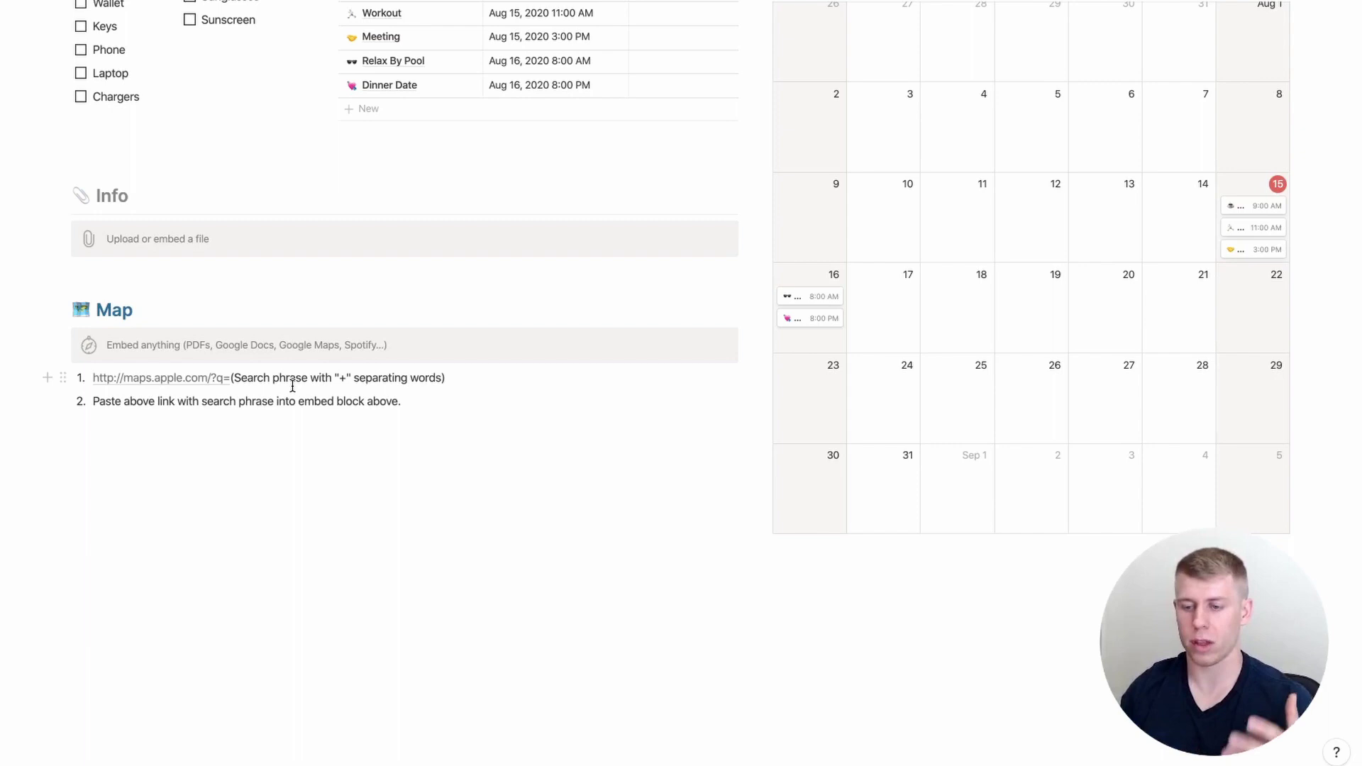
pyautogui.click(272, 345)
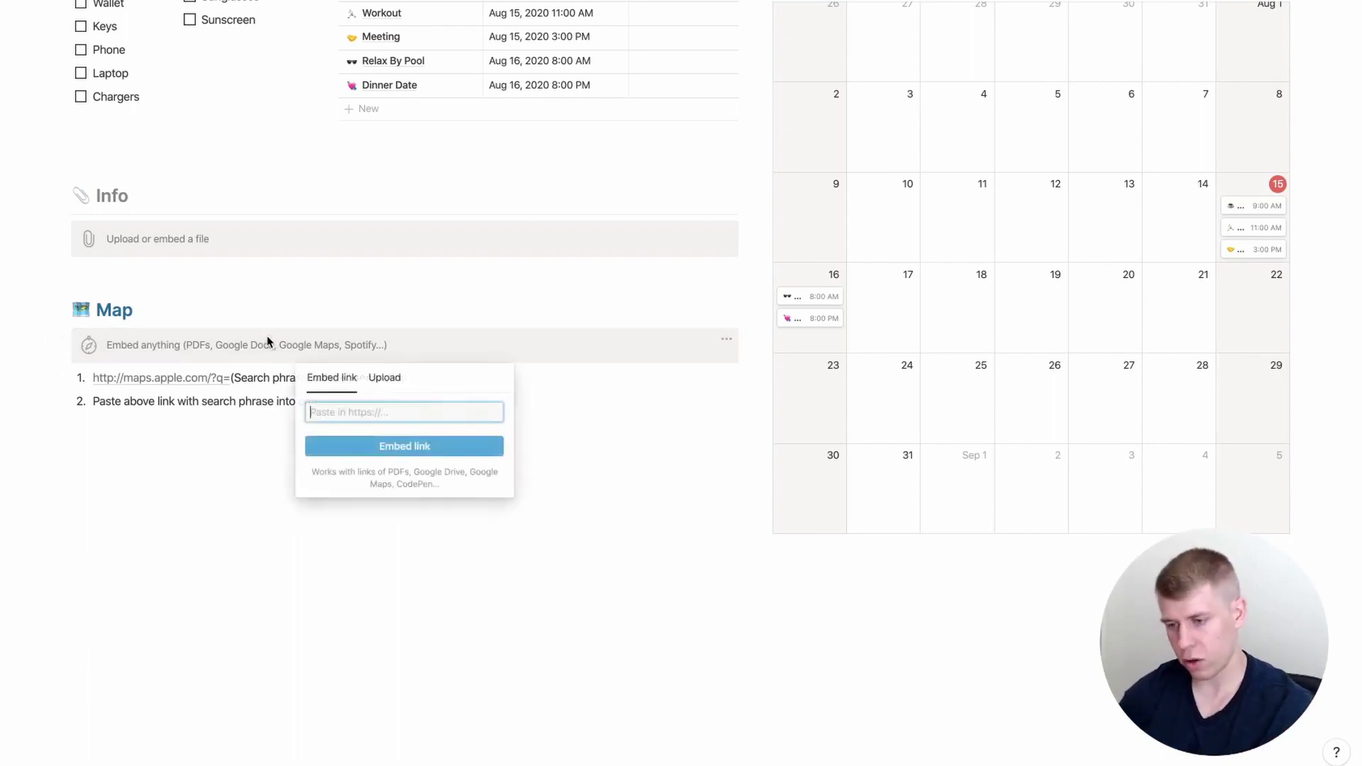
pyautogui.press('super+v')
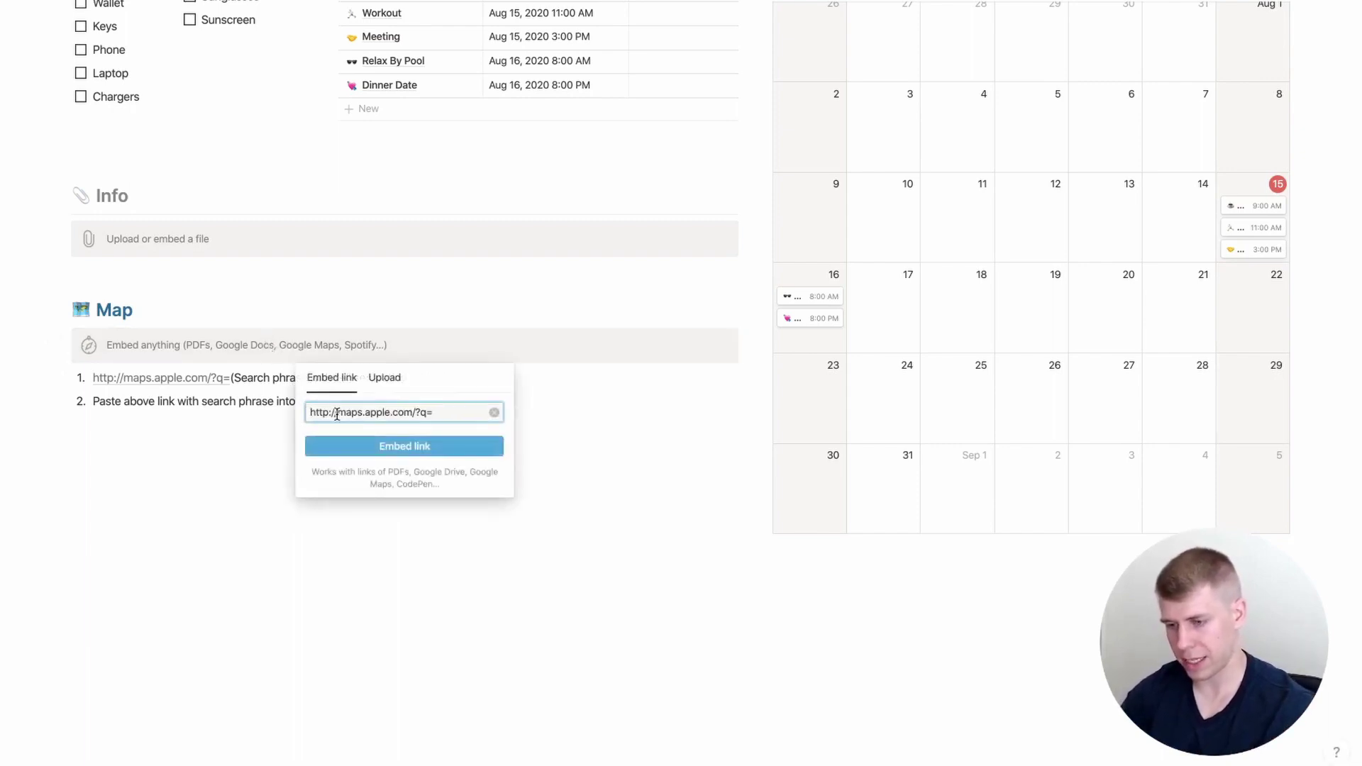
pyautogui.write('phoen')
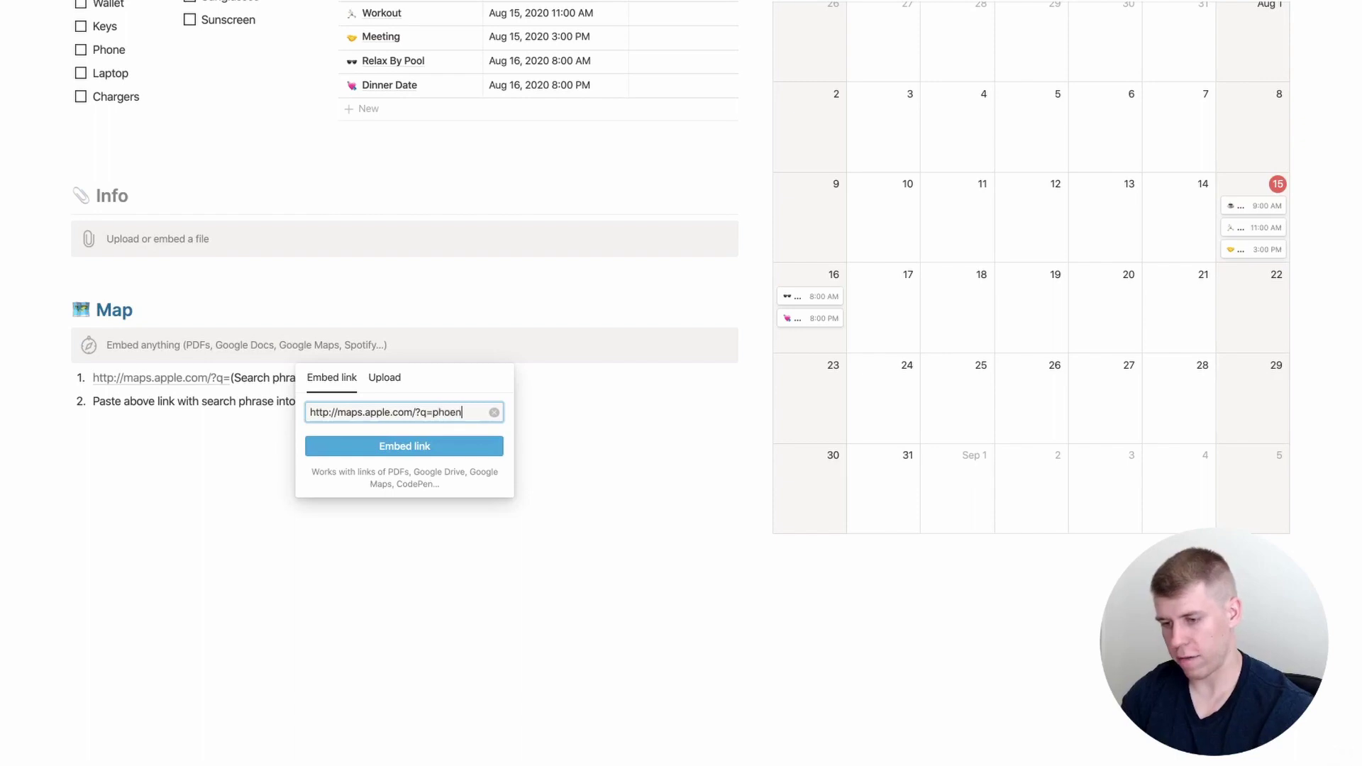
pyautogui.write('ix+arizona')
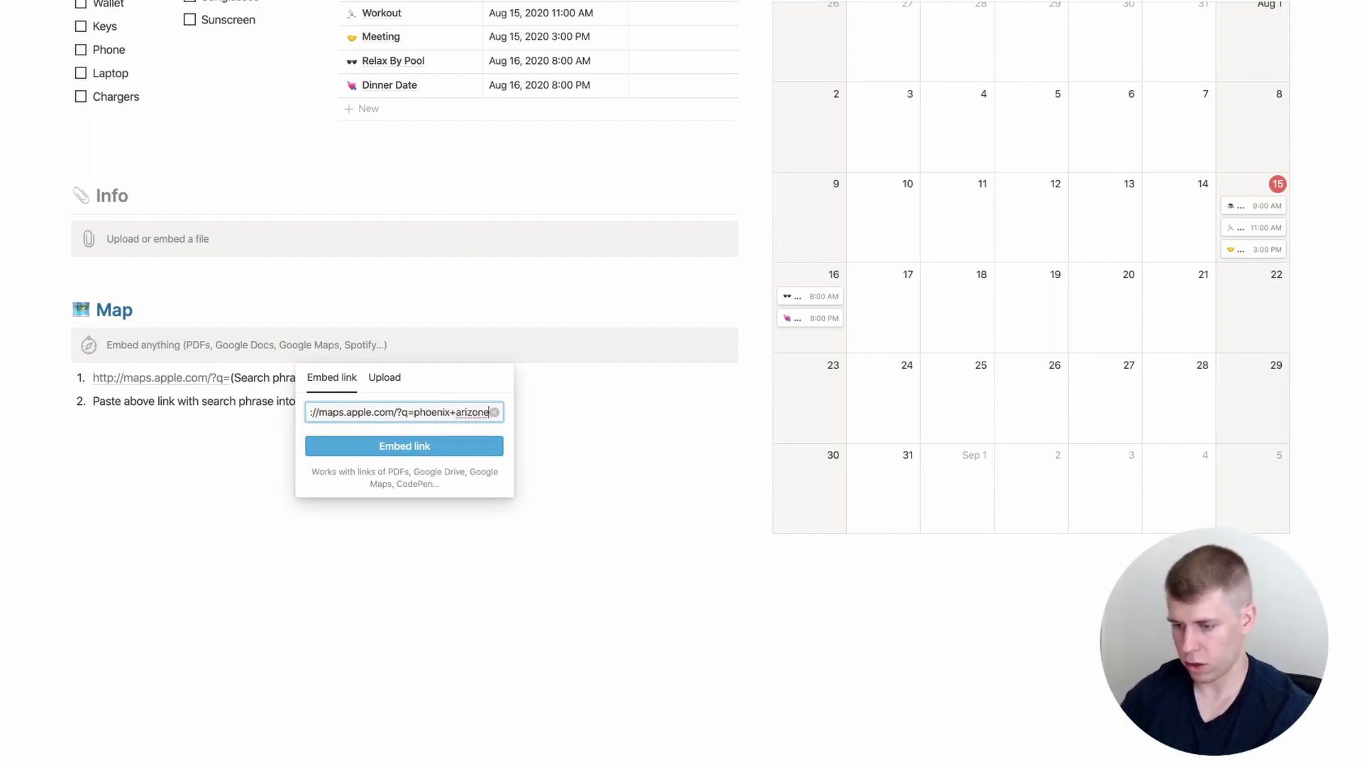
pyautogui.press('BackSpace')
pyautogui.write('a')
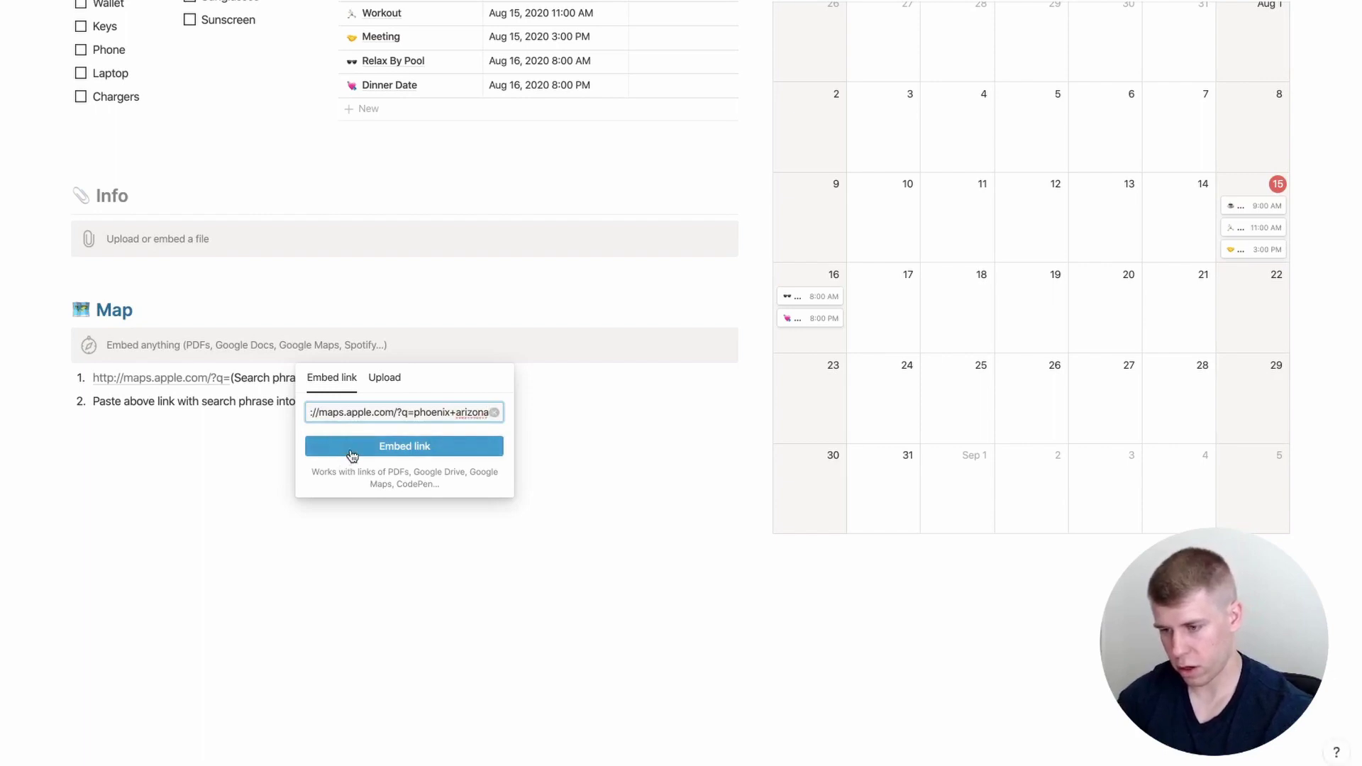
pyautogui.click(352, 454)
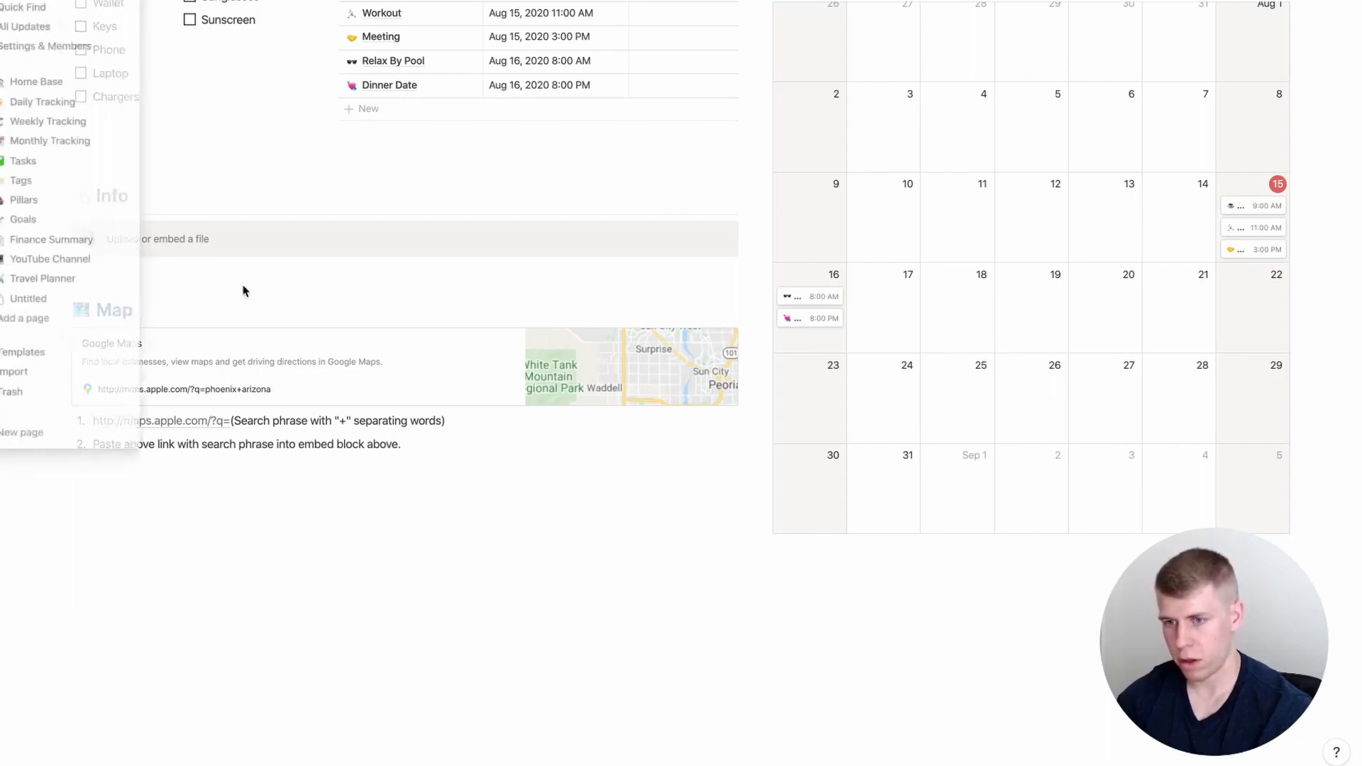
pyautogui.hotkey('ctrl', 'Left')
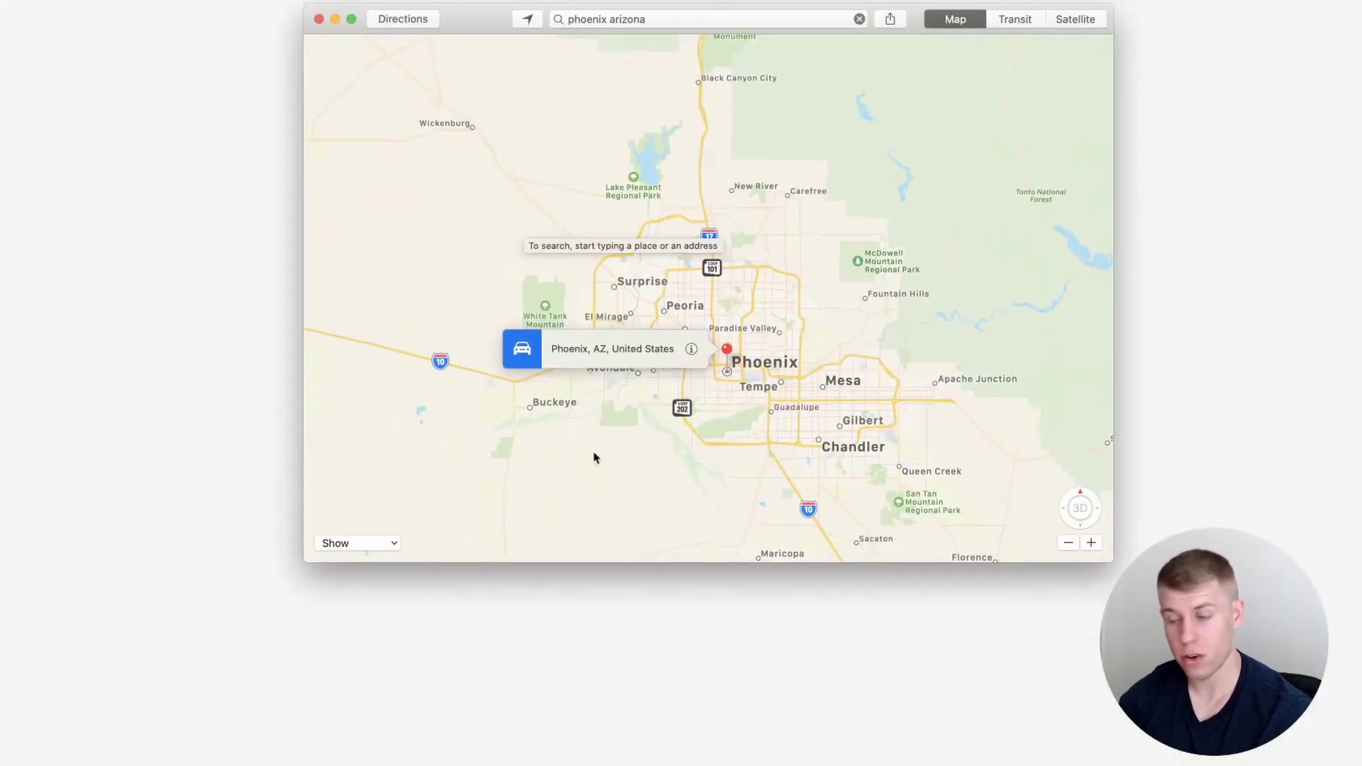
pyautogui.click(319, 20)
pyautogui.hotkey('ctrl', 'Right')
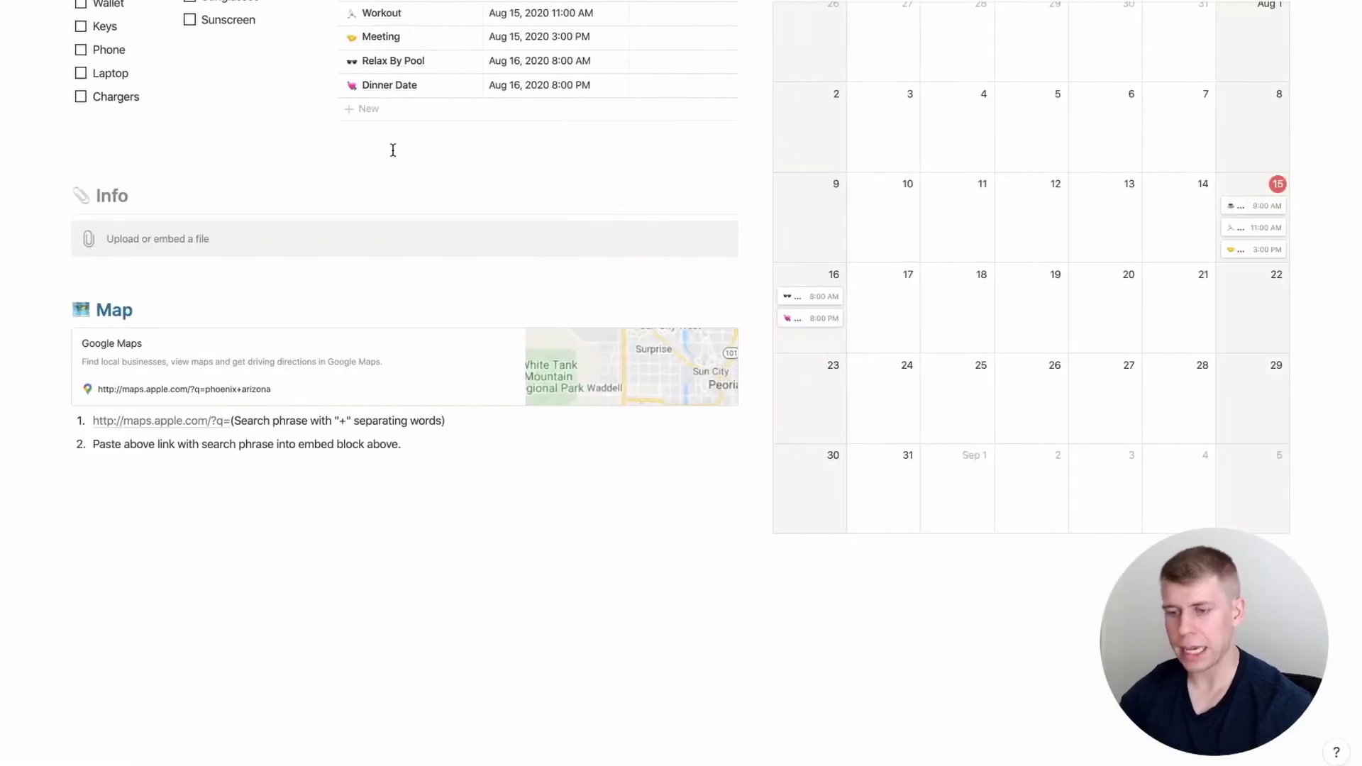